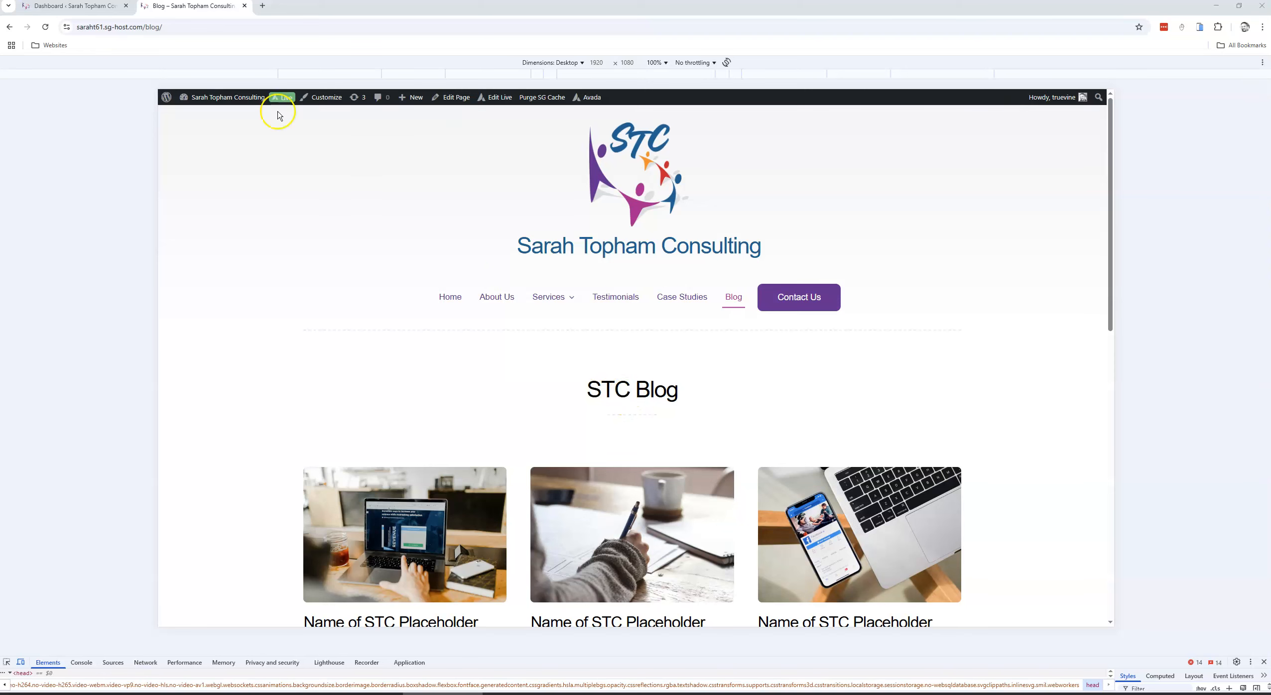
Open the list of all blog posts in the site's WordPress admin dashboard.
{"action": "left_click", "coordinate": [52, 10]}
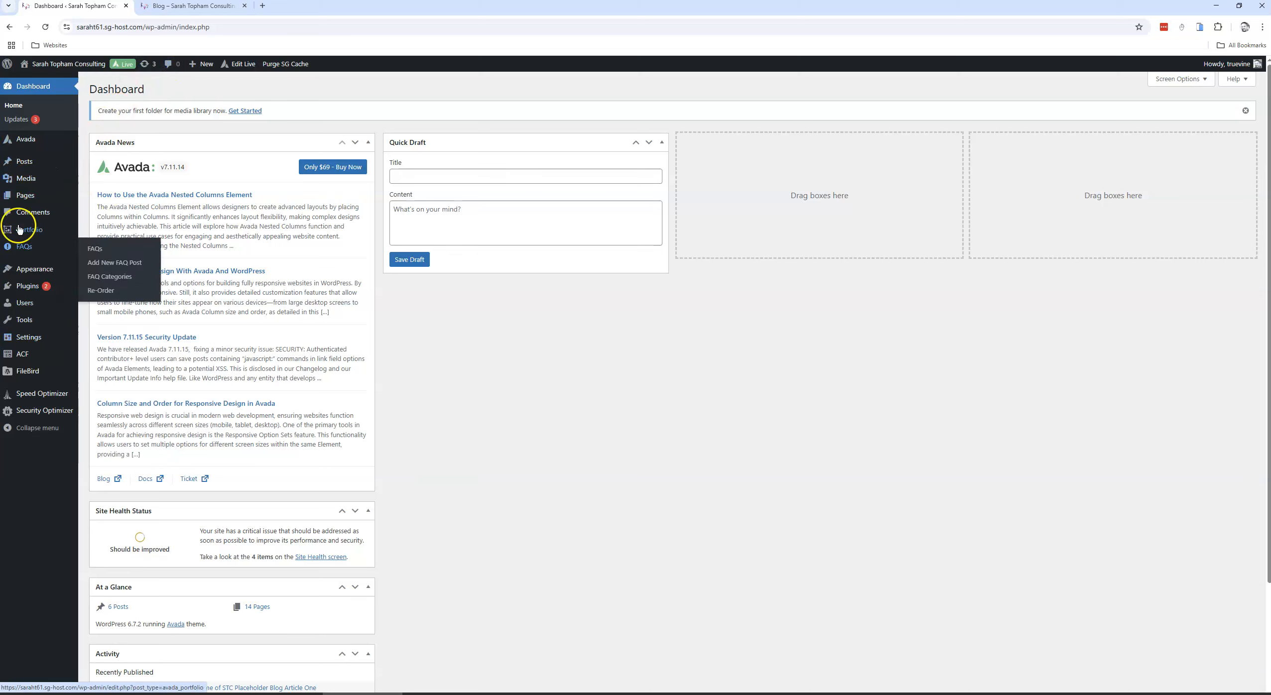
{"action": "left_click", "coordinate": [24, 163]}
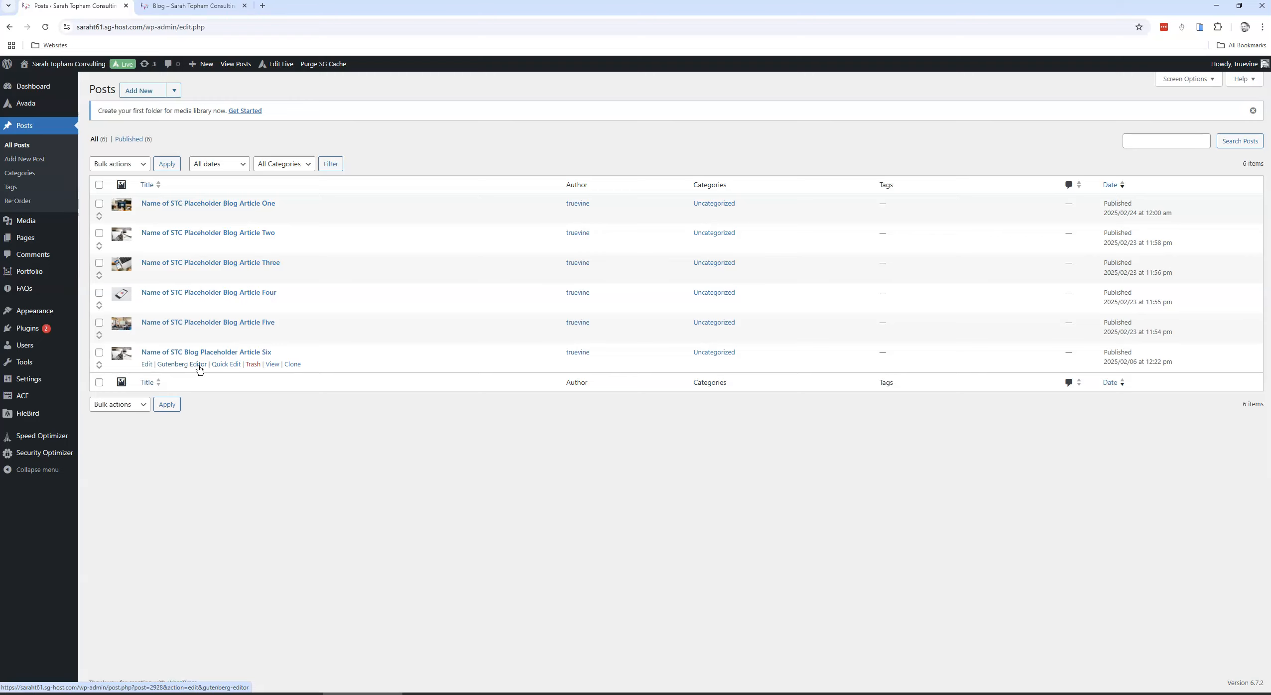
{"action": "left_click", "coordinate": [199, 368]}
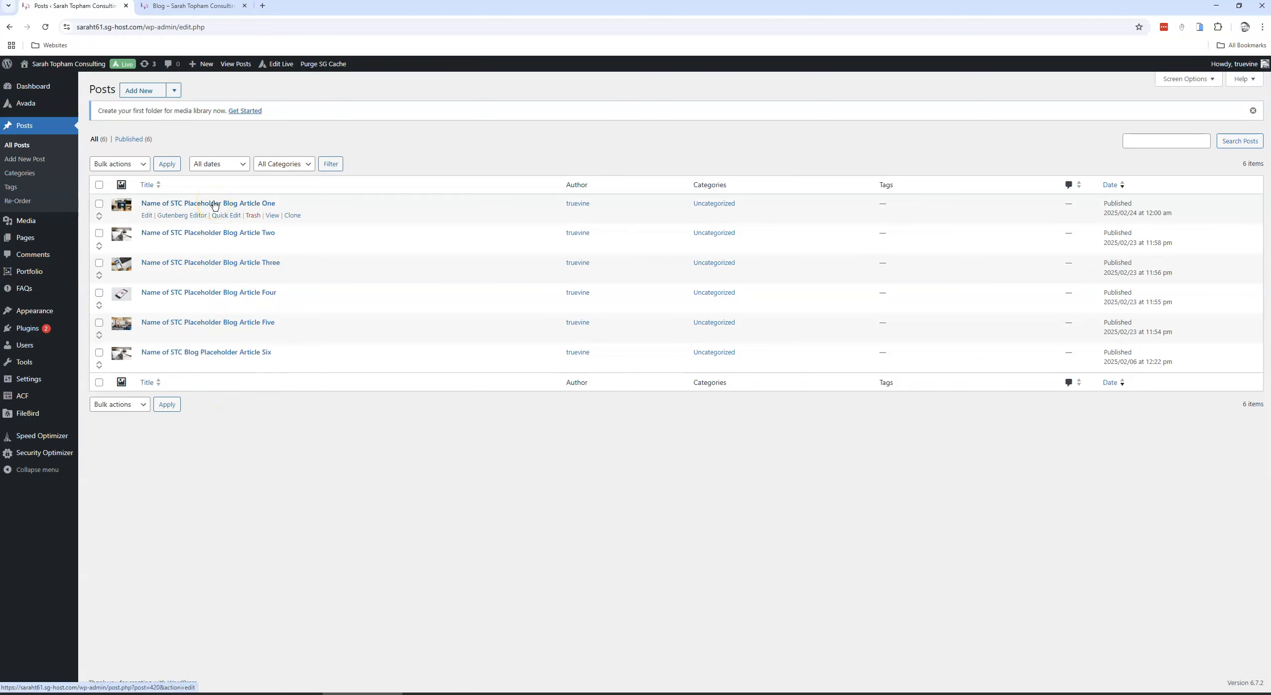
Quick-edit the post "Name of STC Placeholder Blog Article One" and update its status to Draft.
{"action": "left_click", "coordinate": [226, 215]}
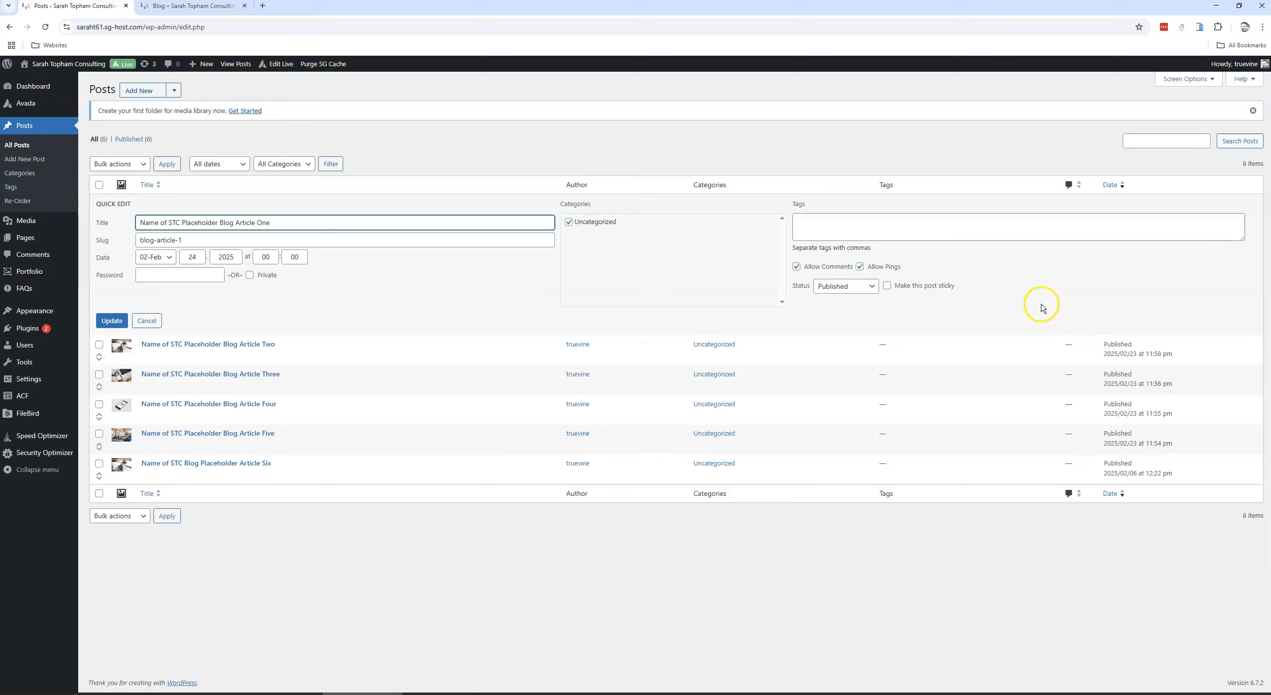
{"action": "left_click", "coordinate": [859, 287]}
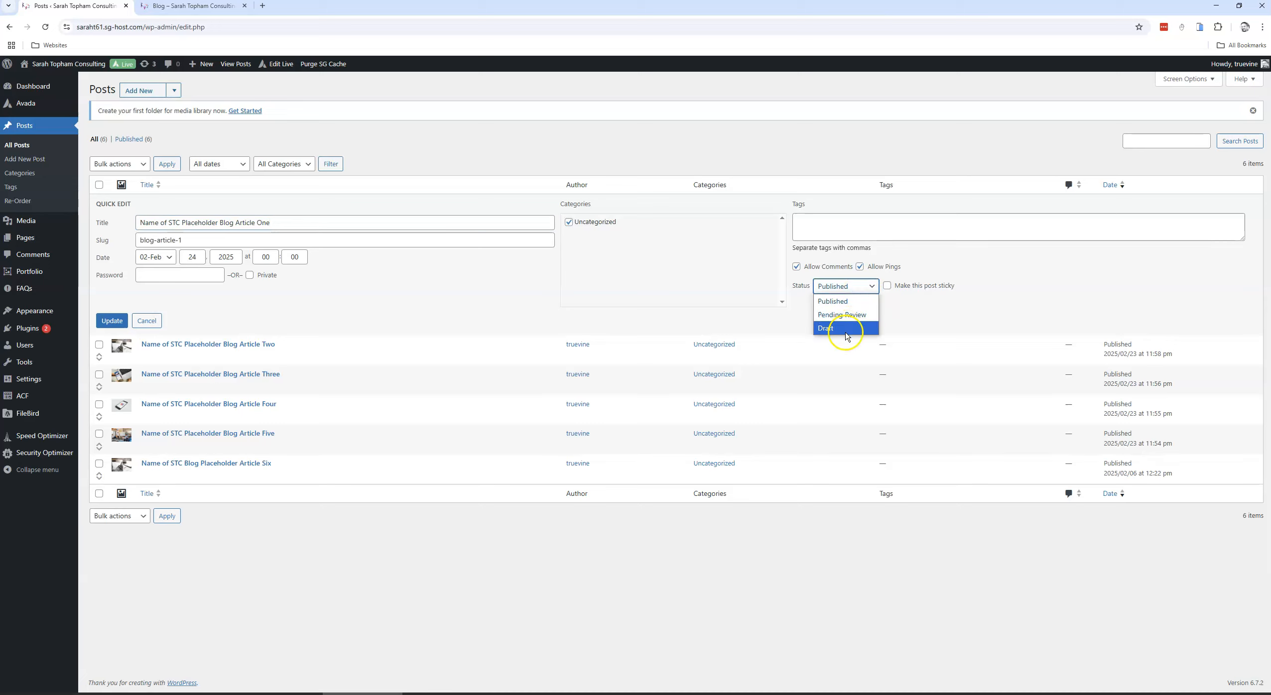
{"action": "left_click", "coordinate": [849, 287]}
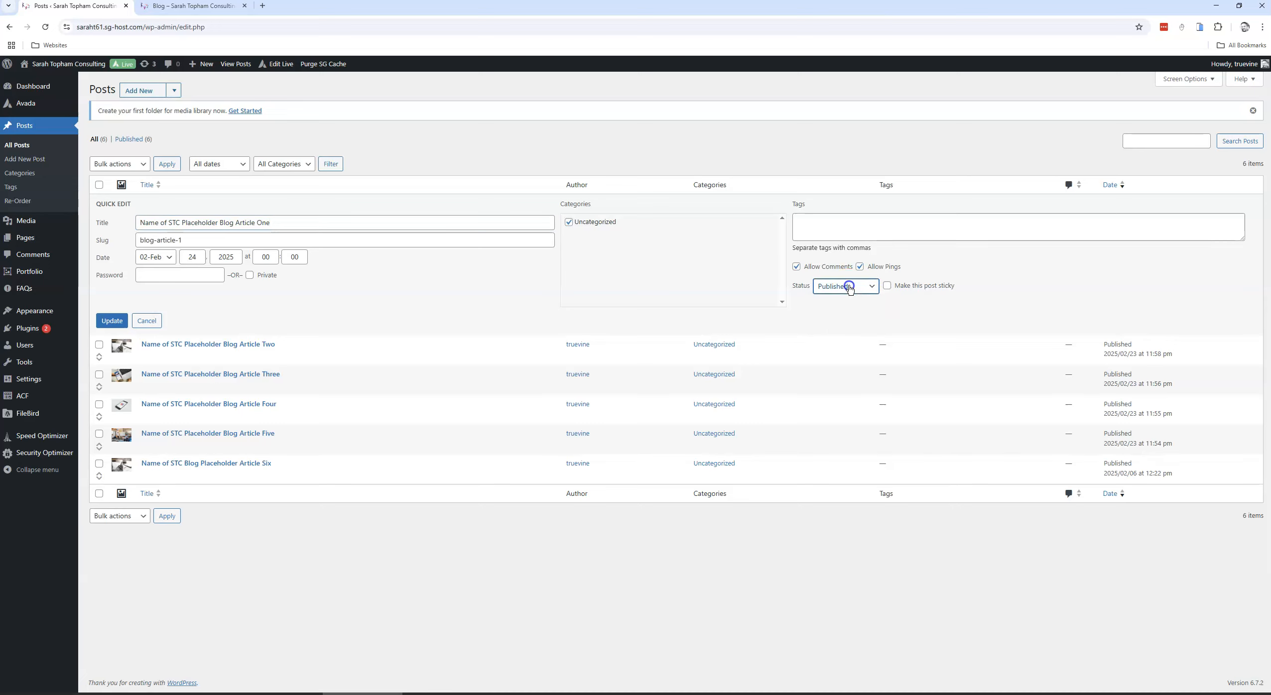
{"action": "left_click", "coordinate": [849, 287]}
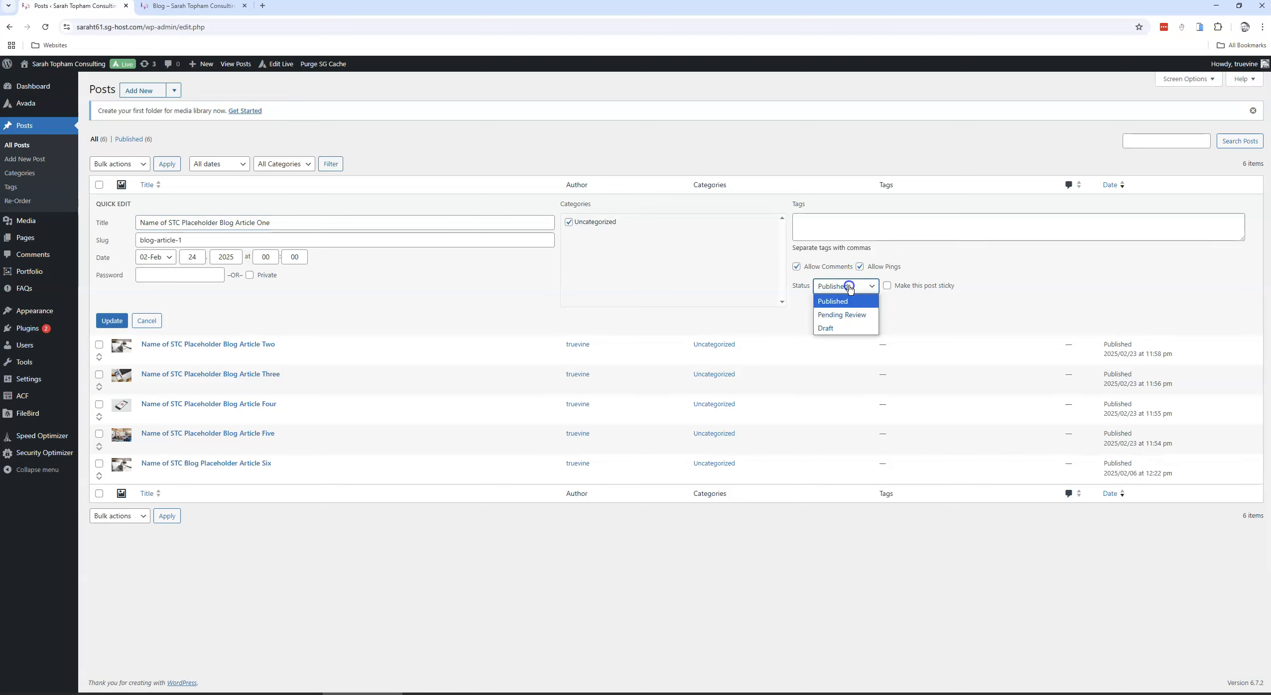
{"action": "left_click", "coordinate": [838, 329]}
{"action": "left_click", "coordinate": [110, 323]}
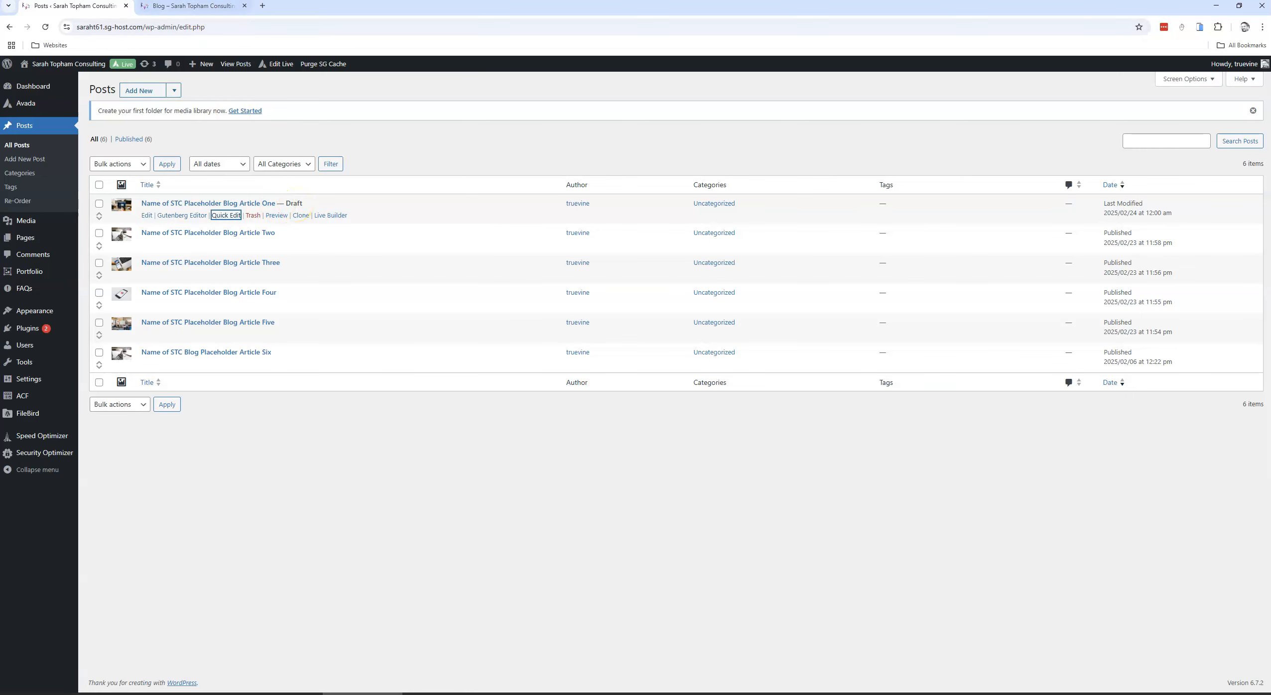
Reload the live STC Blog page and check which articles it displays.
{"action": "left_click", "coordinate": [182, 7]}
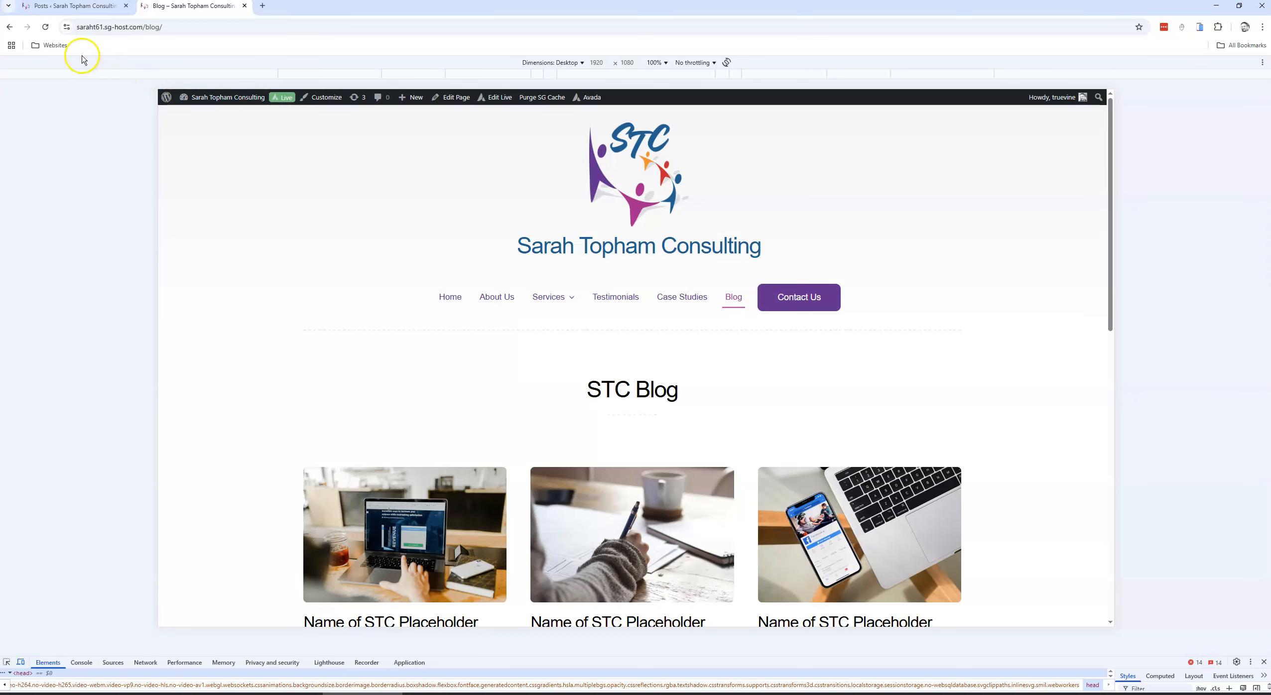
{"action": "left_click", "coordinate": [45, 27]}
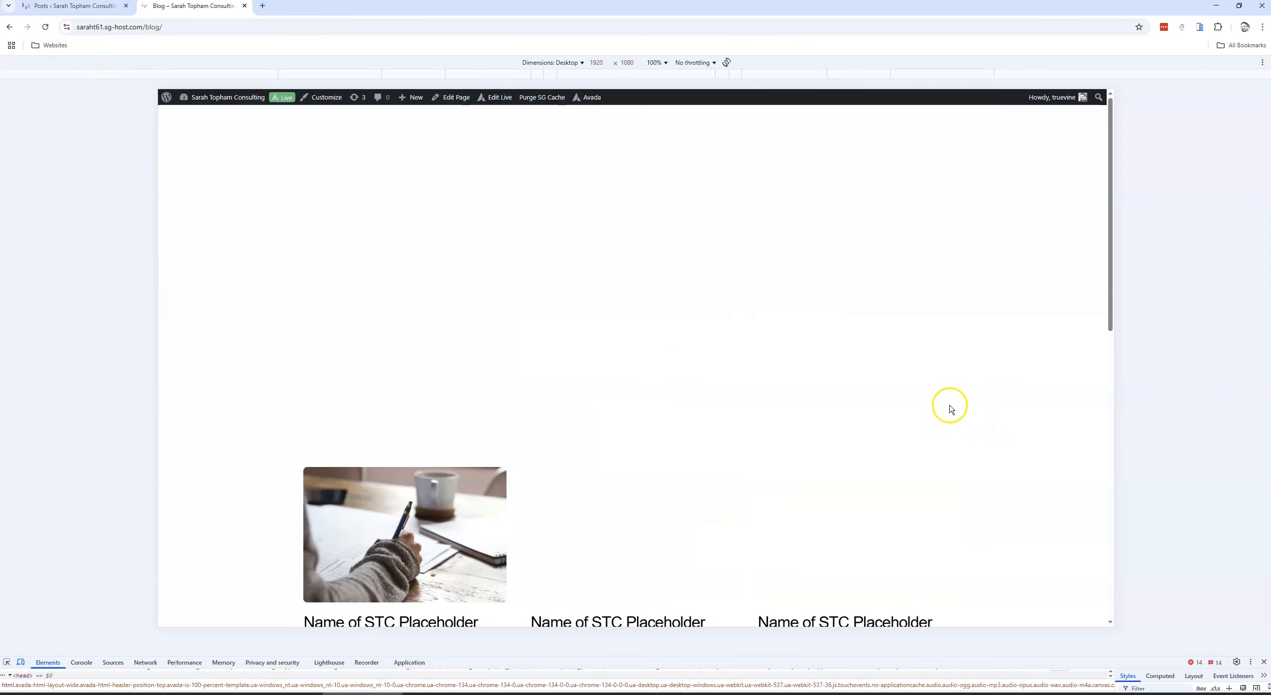
{"action": "scroll", "coordinate": [934, 354], "scroll_direction": "down", "scroll_amount": 3}
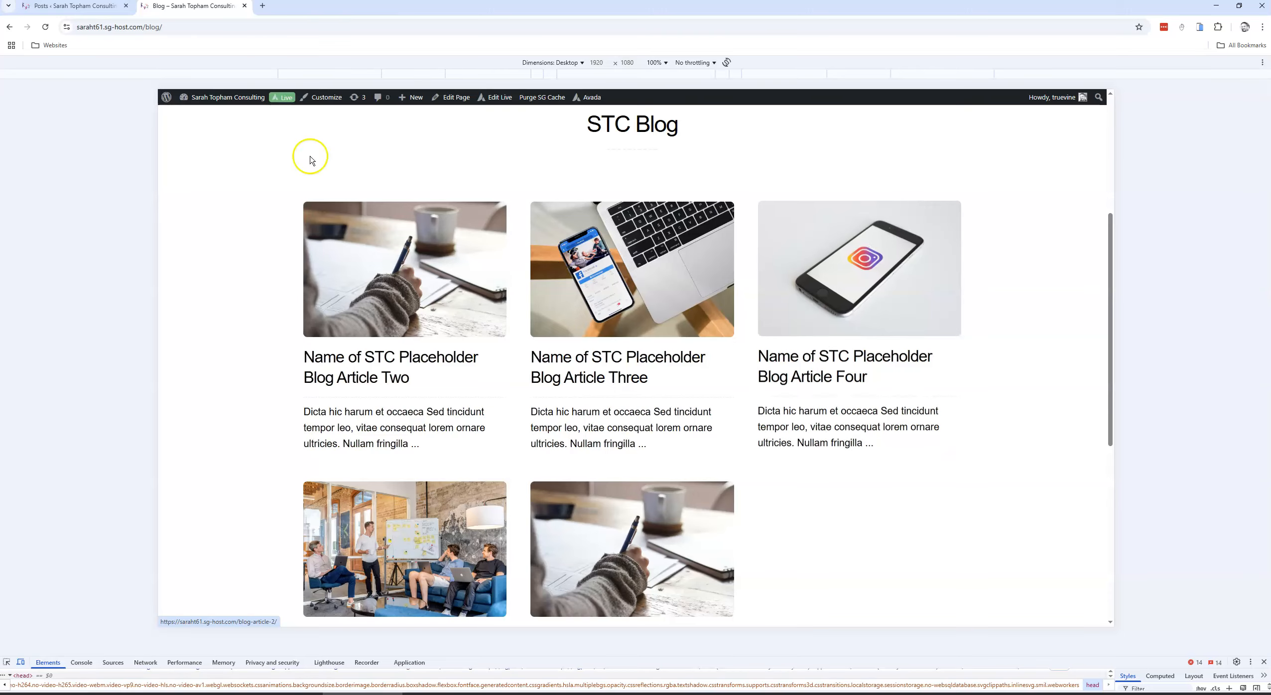
Return to the posts list and move "Name of STC Placeholder Blog Article One" to the trash.
{"action": "left_click", "coordinate": [76, 7]}
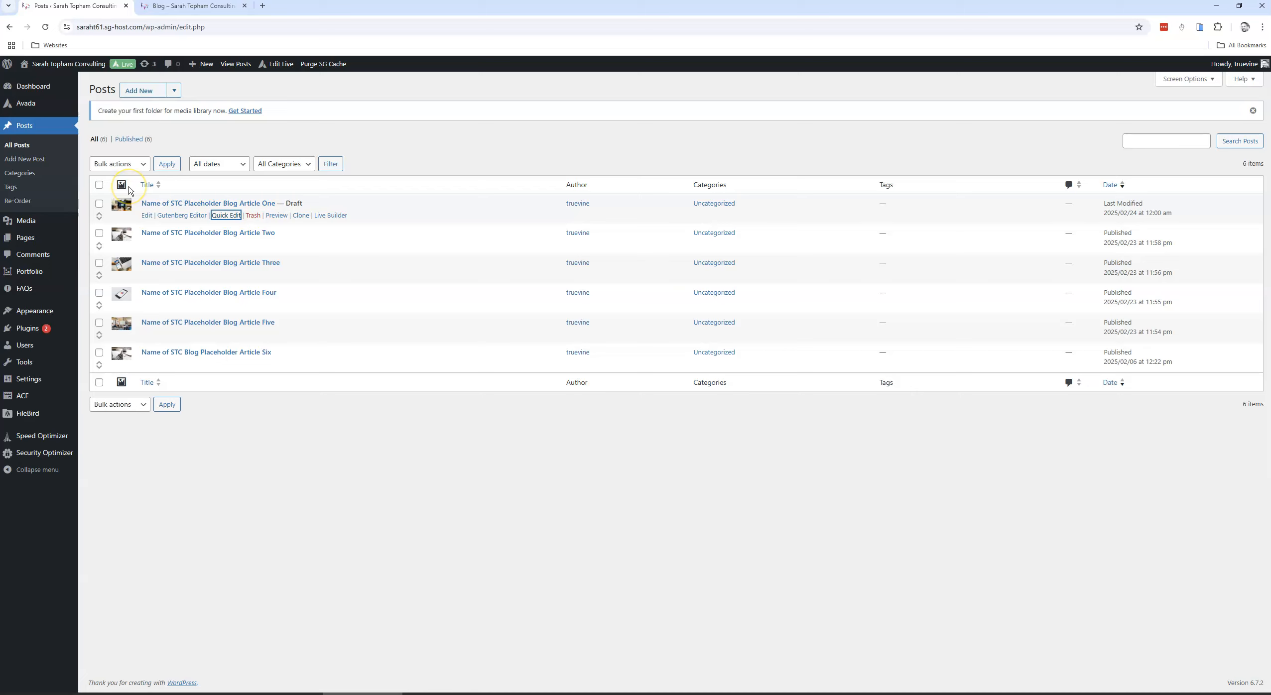
{"action": "left_click", "coordinate": [253, 217]}
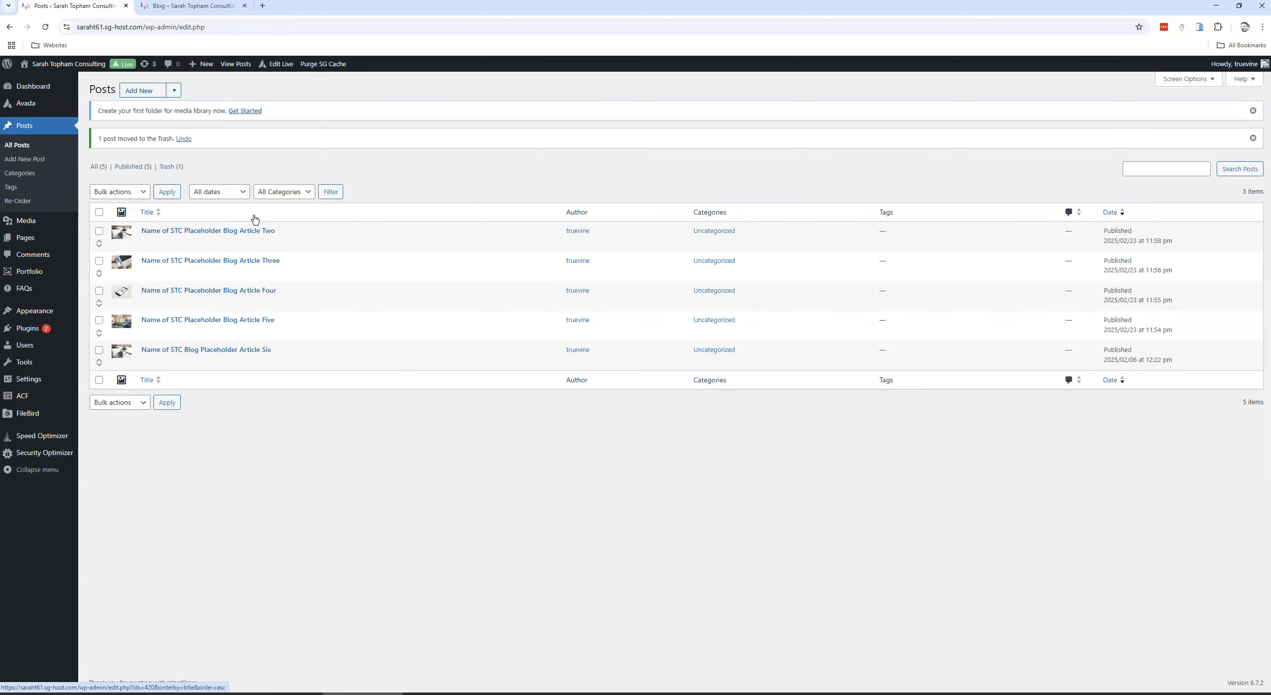
{"action": "left_click", "coordinate": [168, 170]}
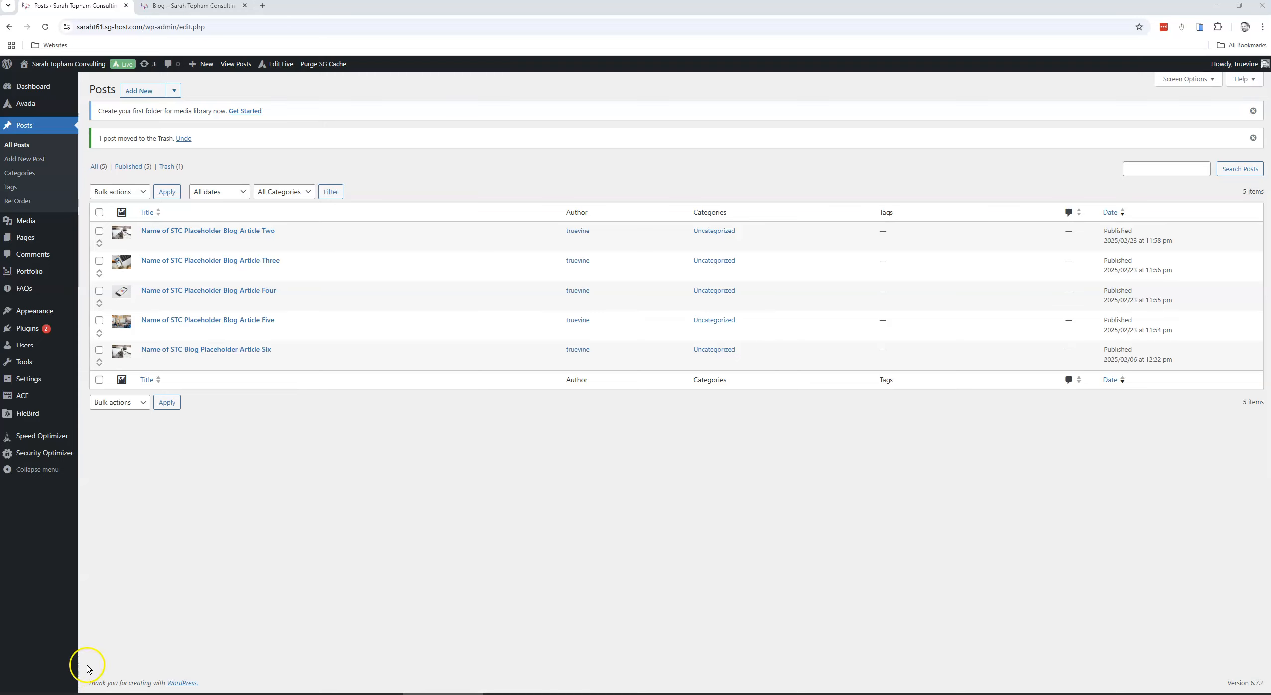
Move all remaining placeholder blog articles, Two through Six, to the trash with one bulk action.
{"action": "left_click", "coordinate": [99, 214]}
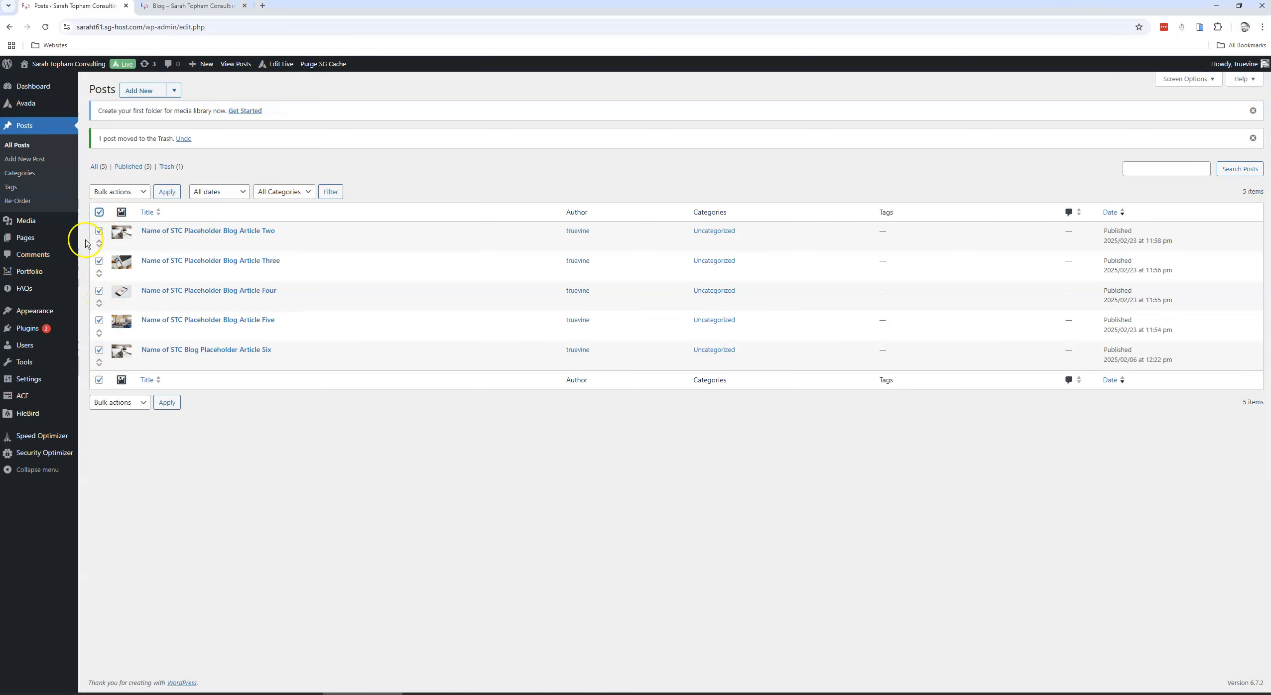
{"action": "left_click", "coordinate": [146, 193]}
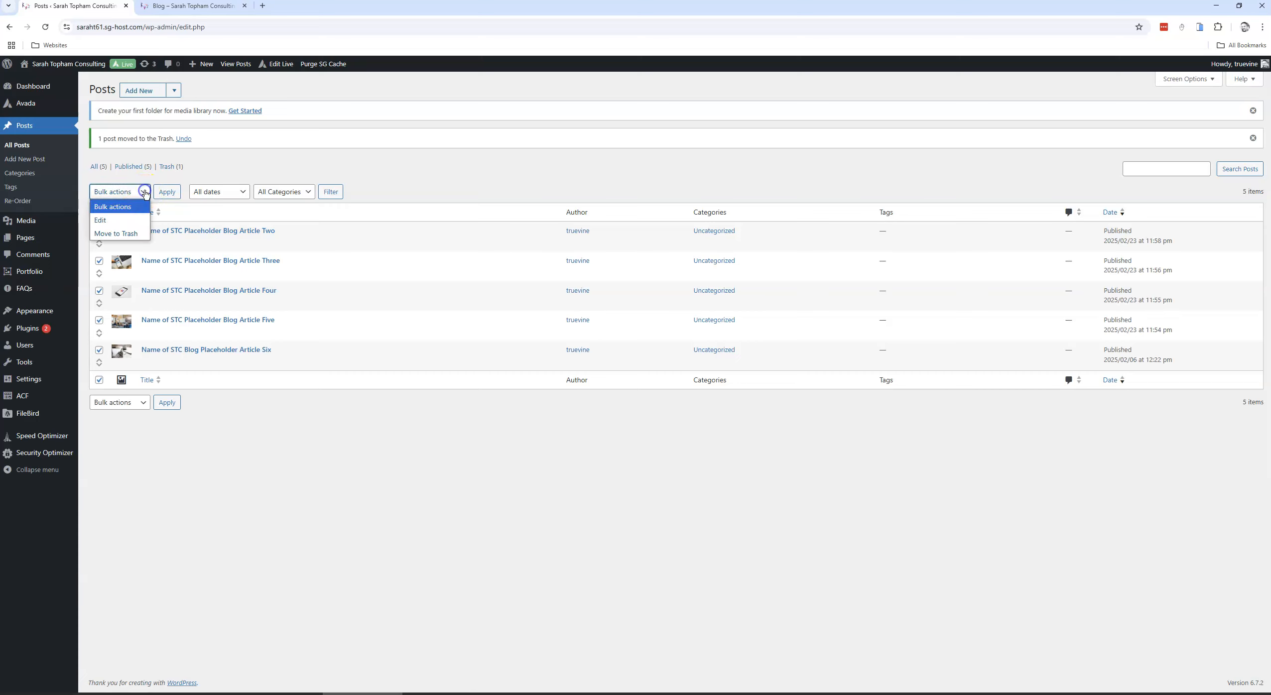
{"action": "left_click", "coordinate": [129, 232]}
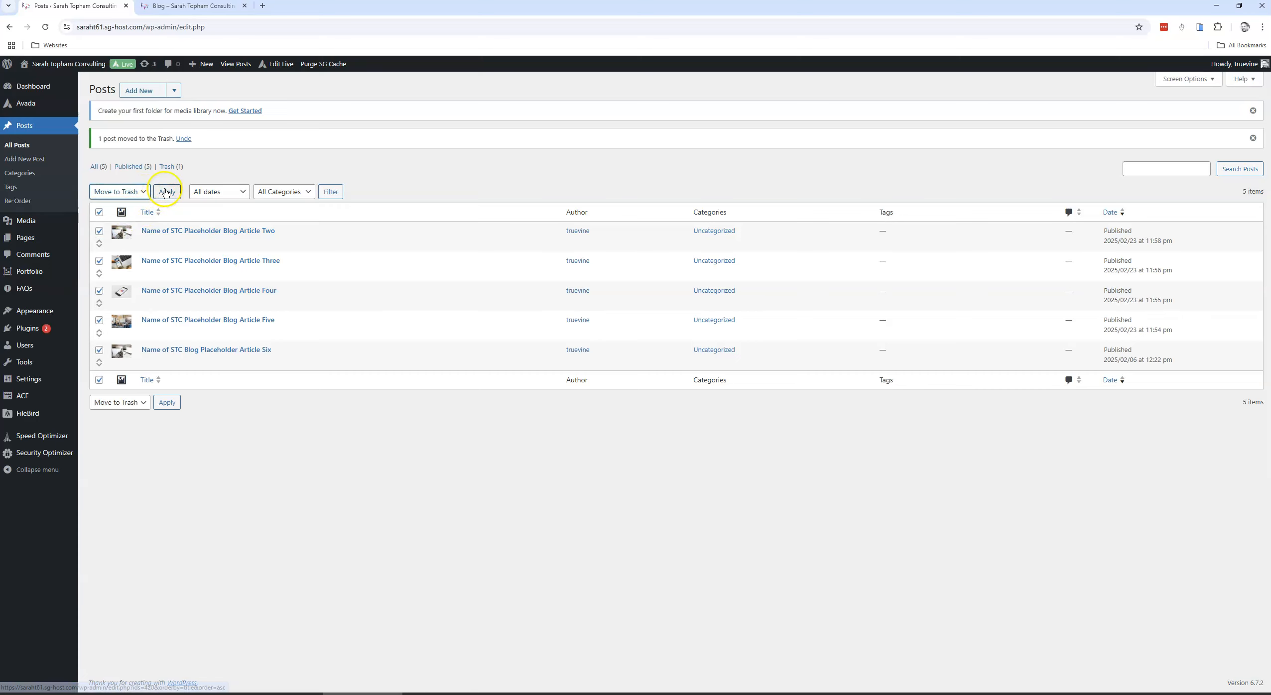
{"action": "left_click", "coordinate": [166, 193]}
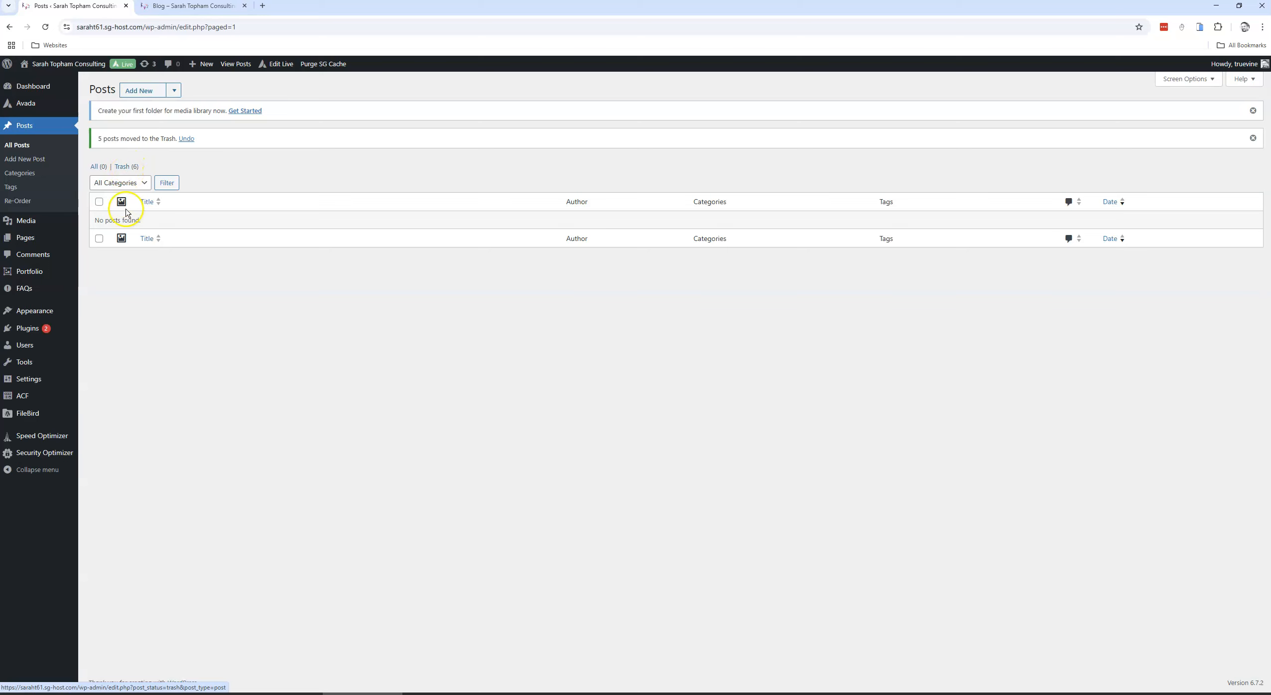
Reload the live STC Blog page to check its articles, and return to the admin posts list.
{"action": "left_click", "coordinate": [158, 8]}
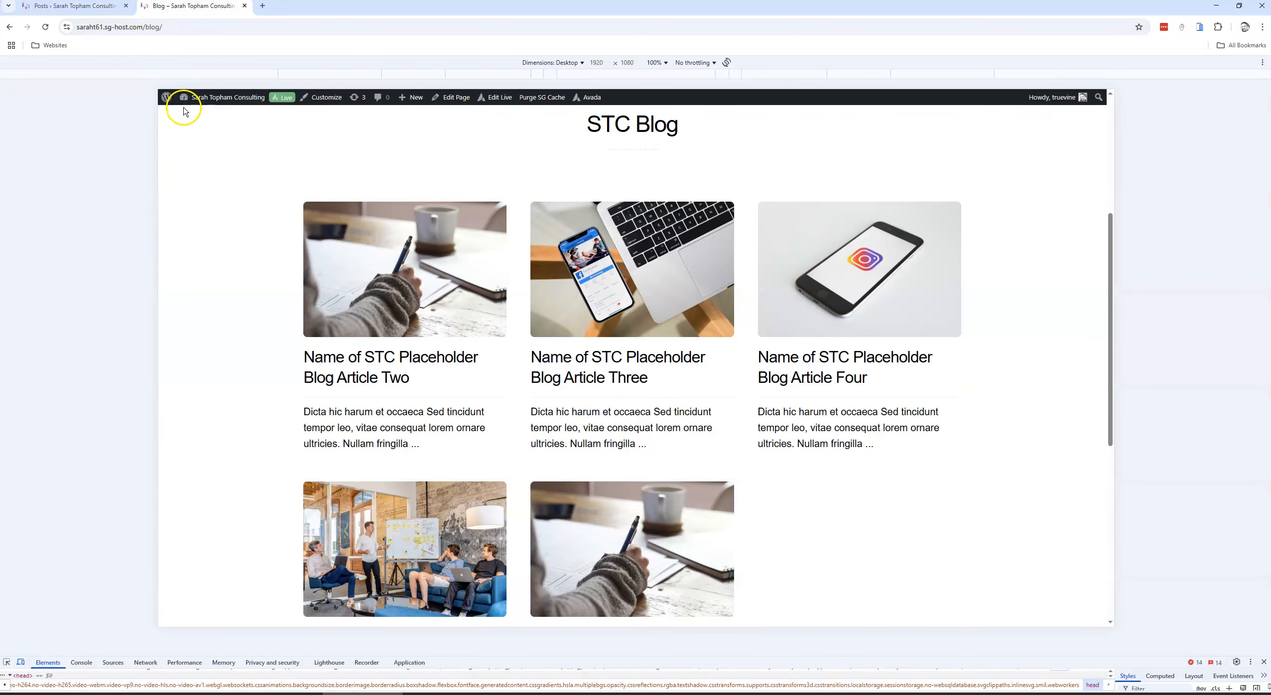
{"action": "left_click", "coordinate": [46, 27]}
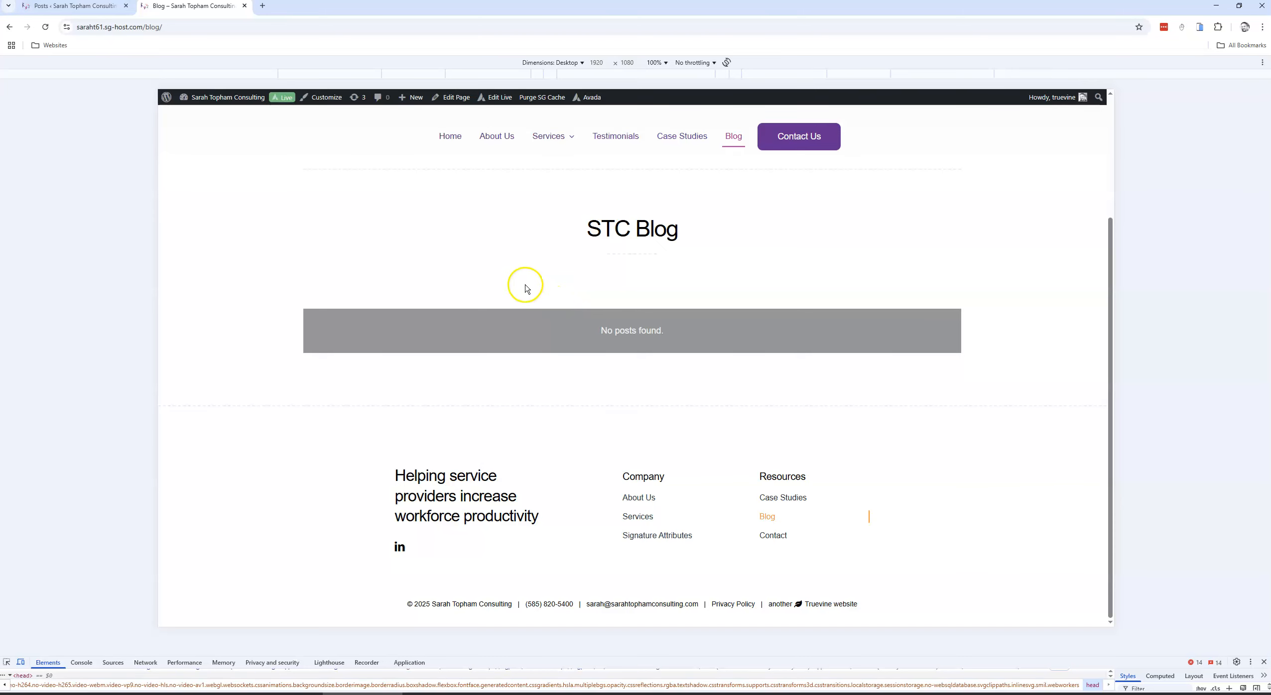
{"action": "left_click", "coordinate": [99, 7]}
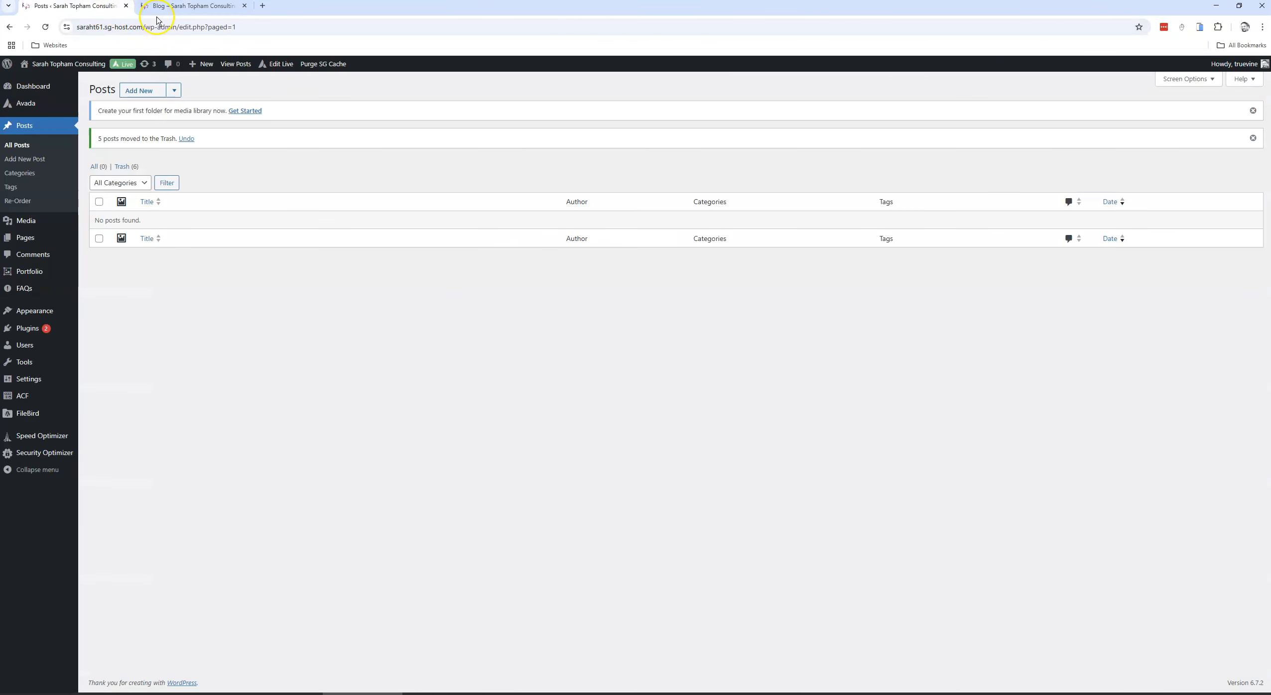
Add a new post titled "Can Process Improvement and AI Get Along?" and insert the article text starting "Over the last year, I have had many conversations".
{"action": "left_click", "coordinate": [148, 96]}
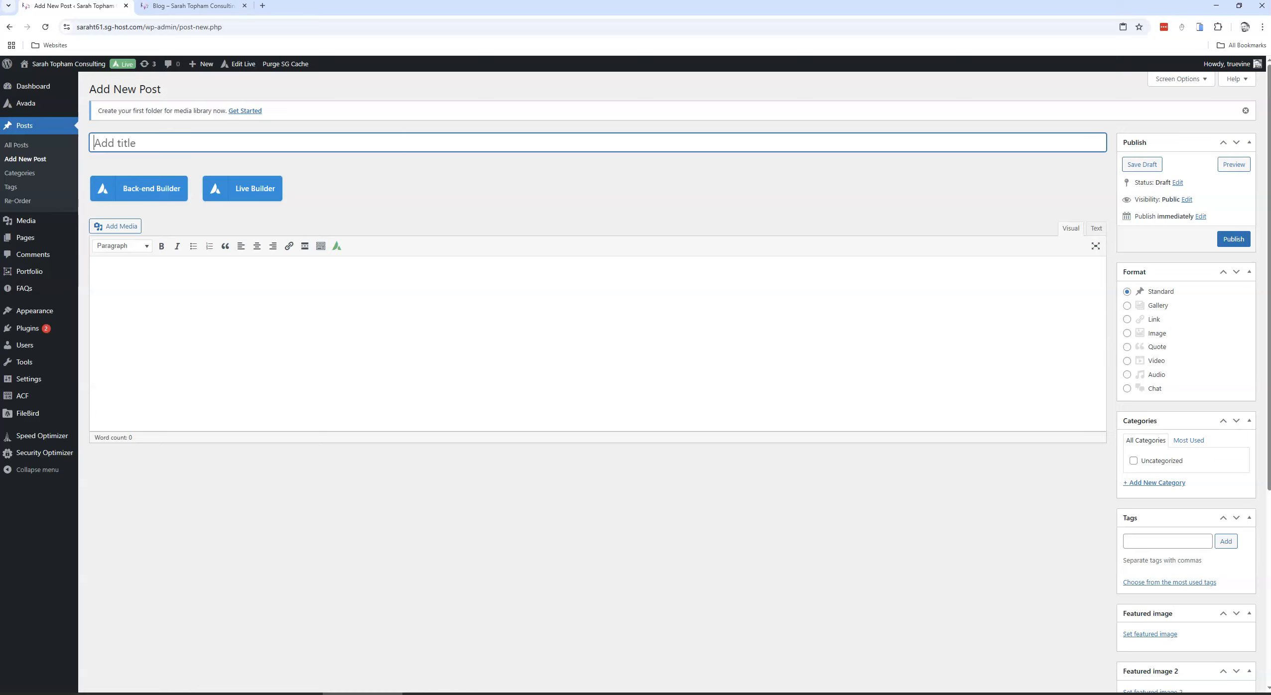
{"action": "left_click", "coordinate": [123, 139]}
{"action": "type", "text": "Can Process Improvement and AI Get Along?"}
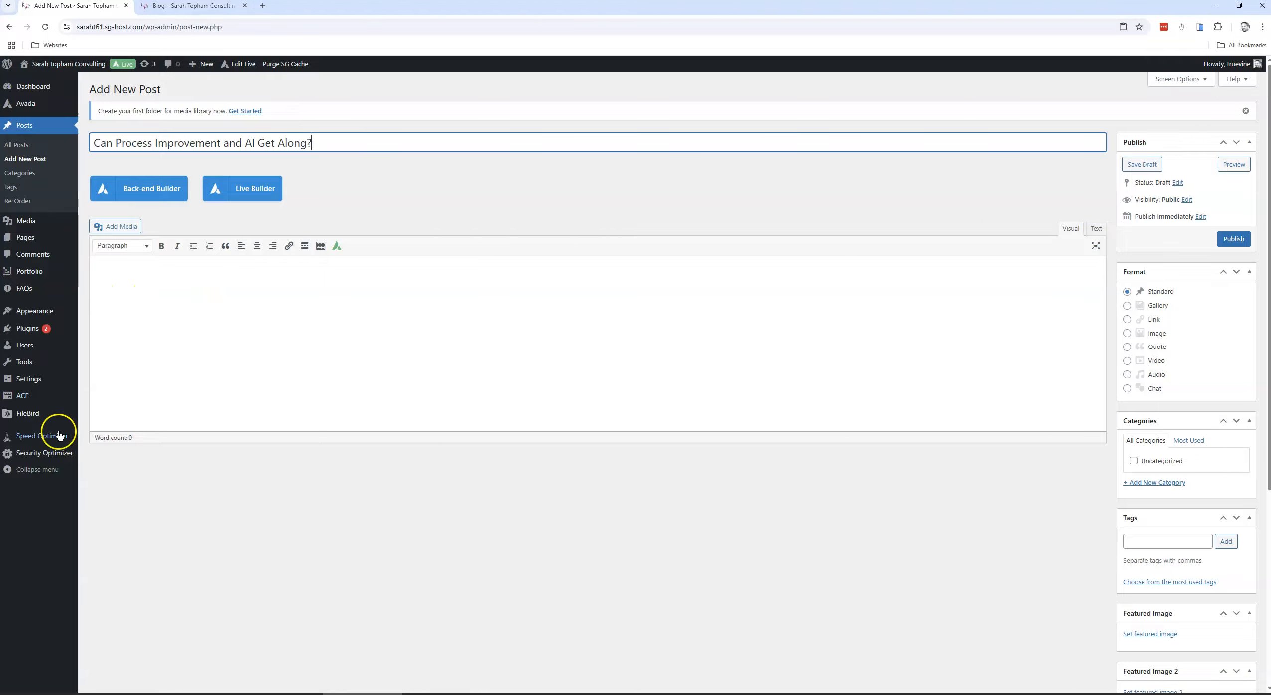
{"action": "left_click", "coordinate": [319, 313]}
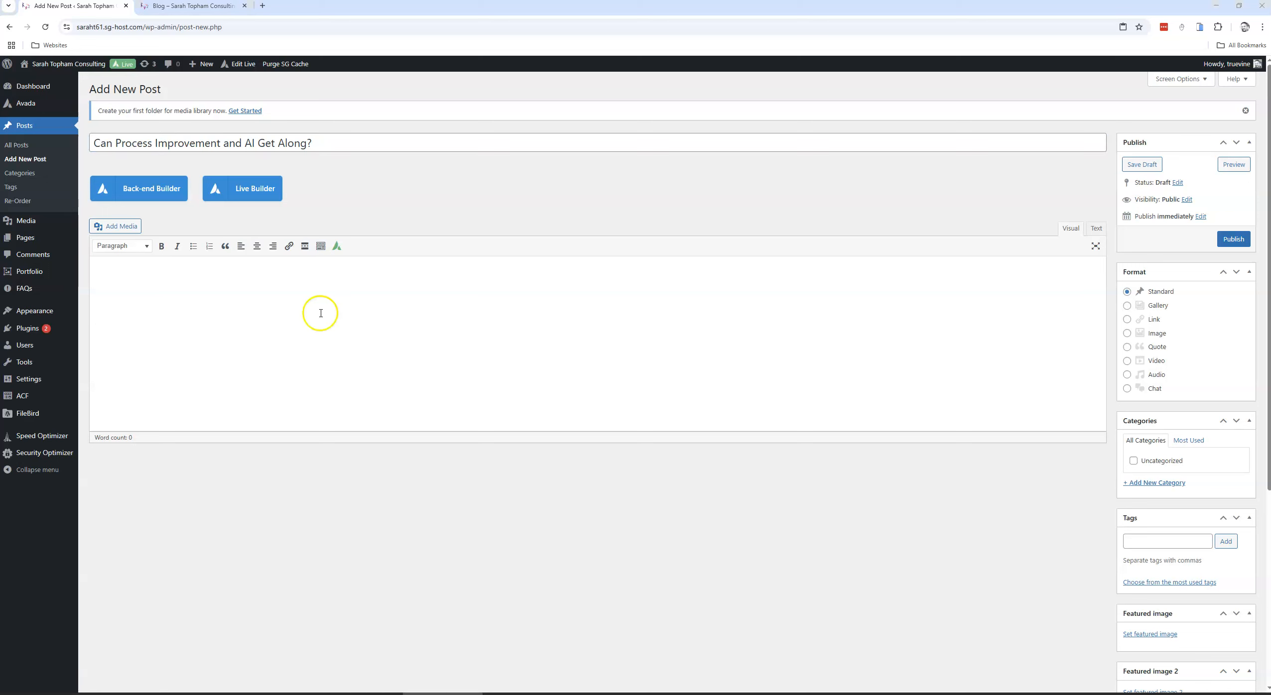
{"action": "type", "text": "Over the last year, I have had many conversations (and often debates) about the role of AI in Process Improvement. Many of my technology colleagues are staunch proponents that AI can be or is the knight on the white horse to help an organization increase efficiency. And while I agree that AI can be beneficial to process improvement efforts, I do not believe it can replace some of the cornerstones that are a part of any improvement, particularly those that engage and address the ‘human’ side of change. This HBR article does an excellent job discussing how to use AI with process improvement to increase the benefit, creating a win-win for the organization.\\nHow to Marry Process Management and AI"}
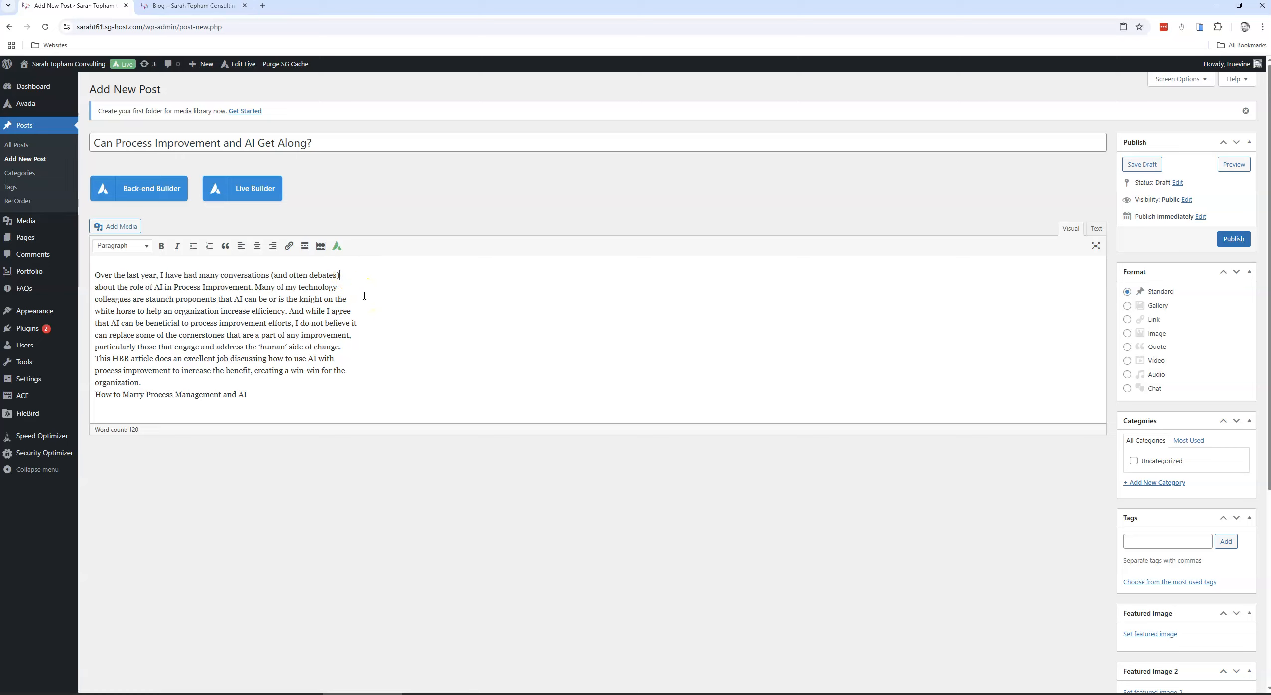
Remove the stray line breaks in the opening paragraph so it runs continuously through "the 'human' side of change.".
{"action": "key", "text": "Delete"}
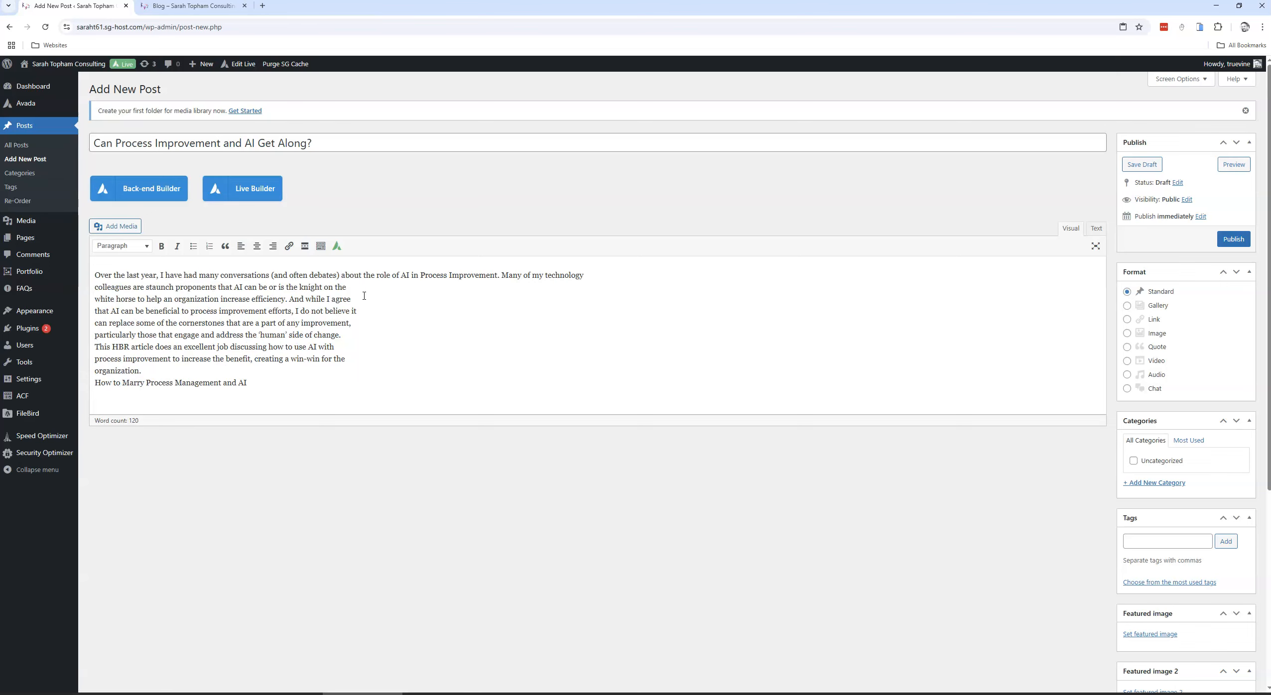
{"action": "left_click", "coordinate": [587, 275]}
{"action": "key", "text": "Delete"}
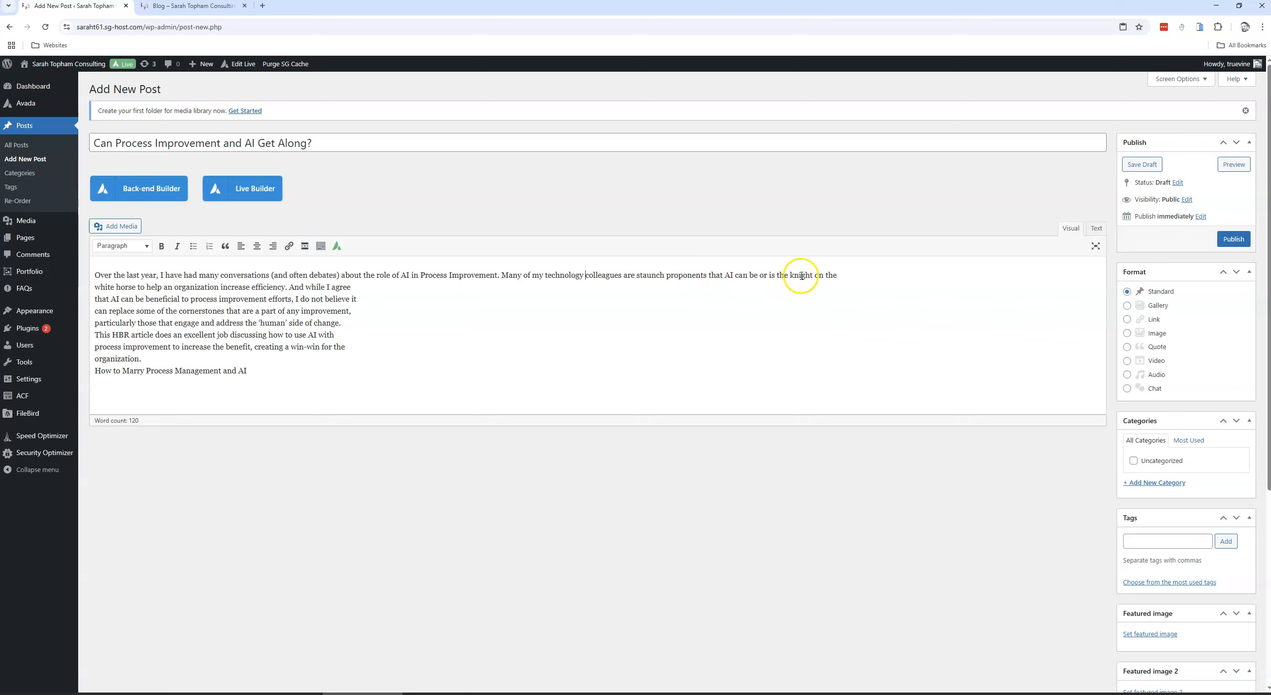
{"action": "left_click", "coordinate": [841, 274]}
{"action": "key", "text": "Delete"}
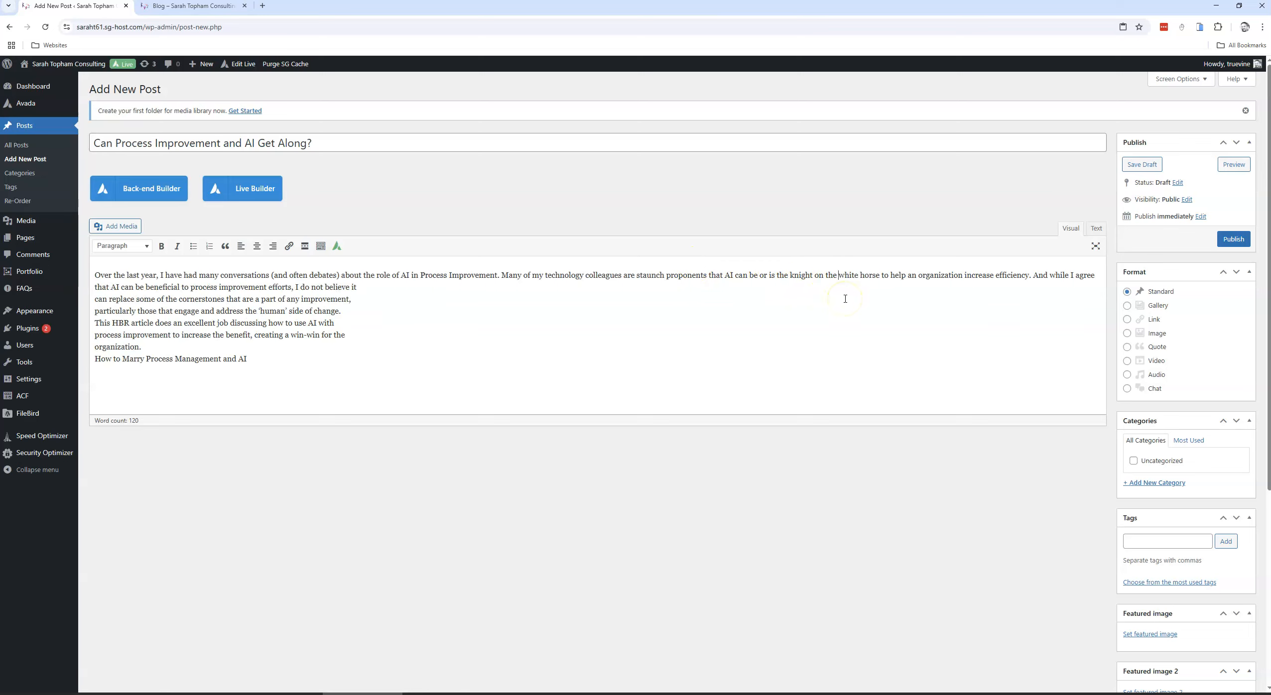
{"action": "left_click", "coordinate": [362, 287]}
{"action": "key", "text": "Delete"}
{"action": "left_click", "coordinate": [648, 289]}
{"action": "key", "text": "Delete"}
Set the "This HBR article" sentence apart as its own paragraph and join its broken lines into one.
{"action": "left_click", "coordinate": [901, 290]}
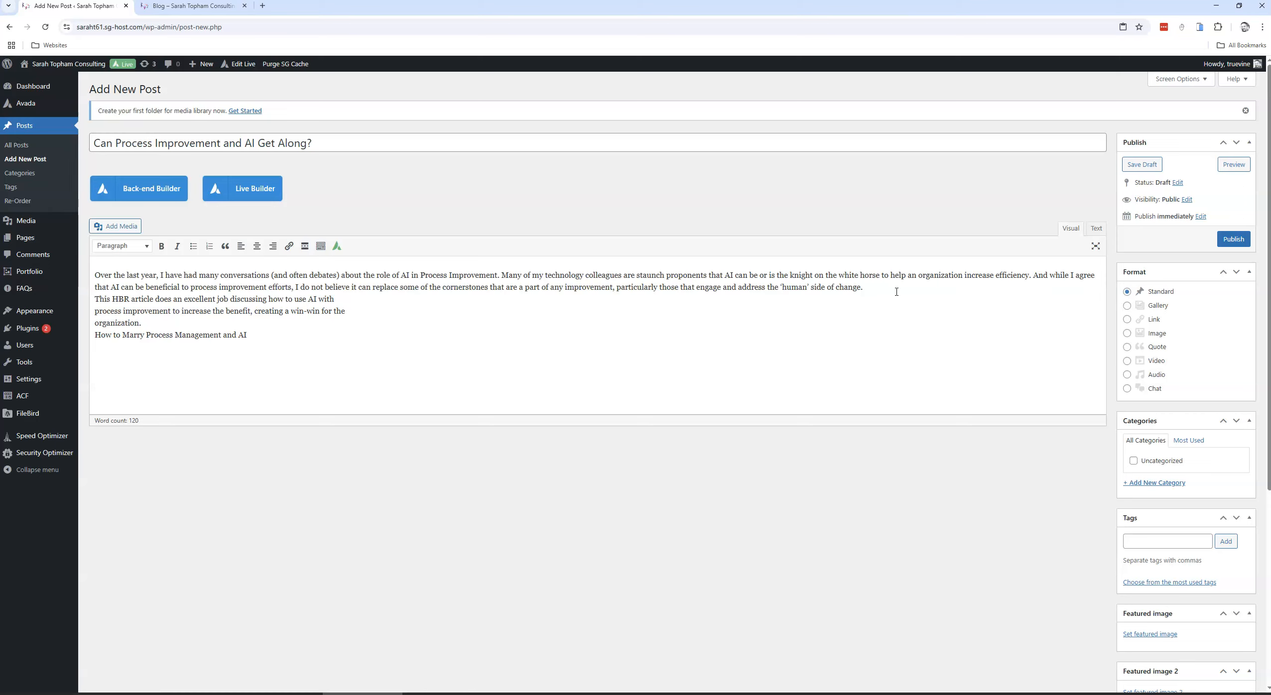
{"action": "key", "text": "Return"}
{"action": "left_click", "coordinate": [339, 319]}
{"action": "key", "text": "Delete"}
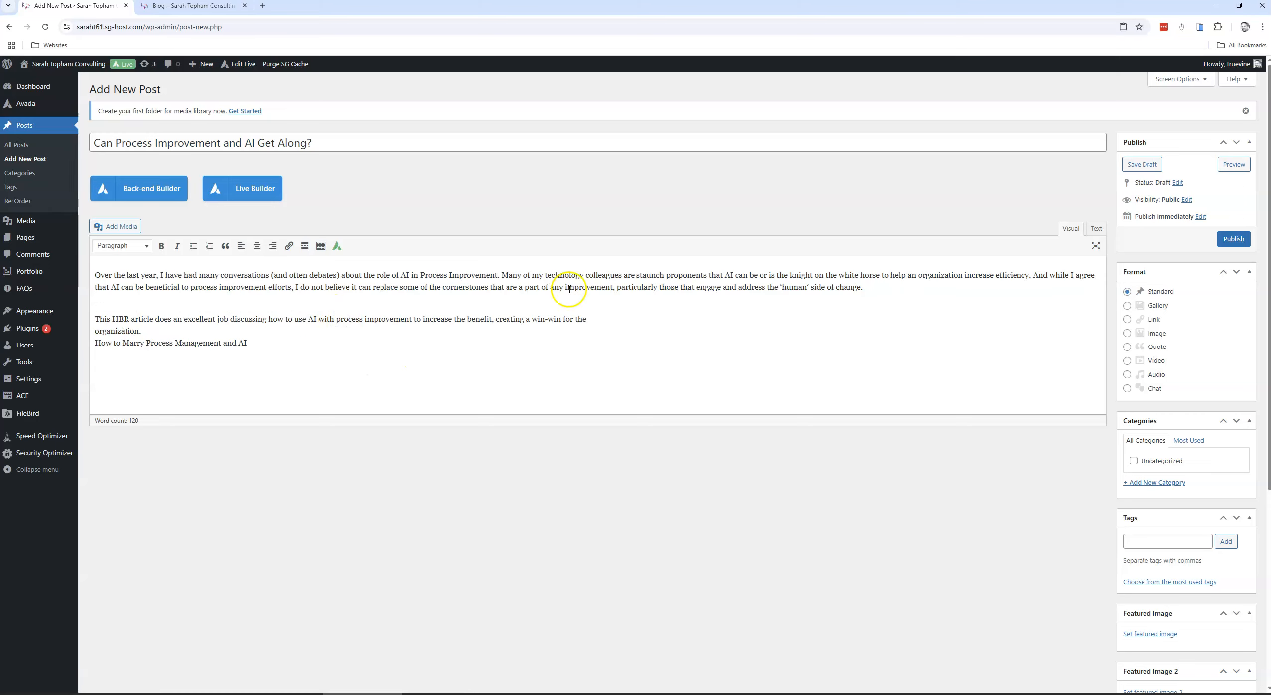
{"action": "left_click", "coordinate": [587, 320]}
{"action": "key", "text": "Delete"}
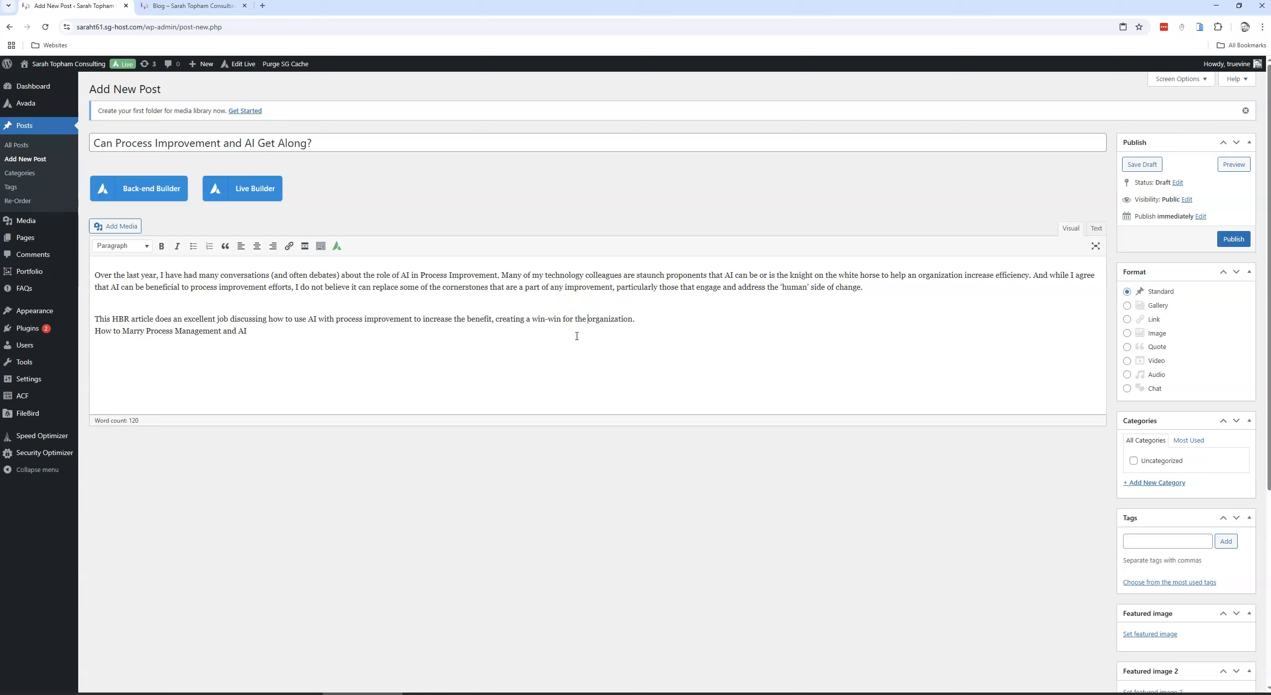
{"action": "left_click", "coordinate": [656, 319]}
{"action": "key", "text": "Return"}
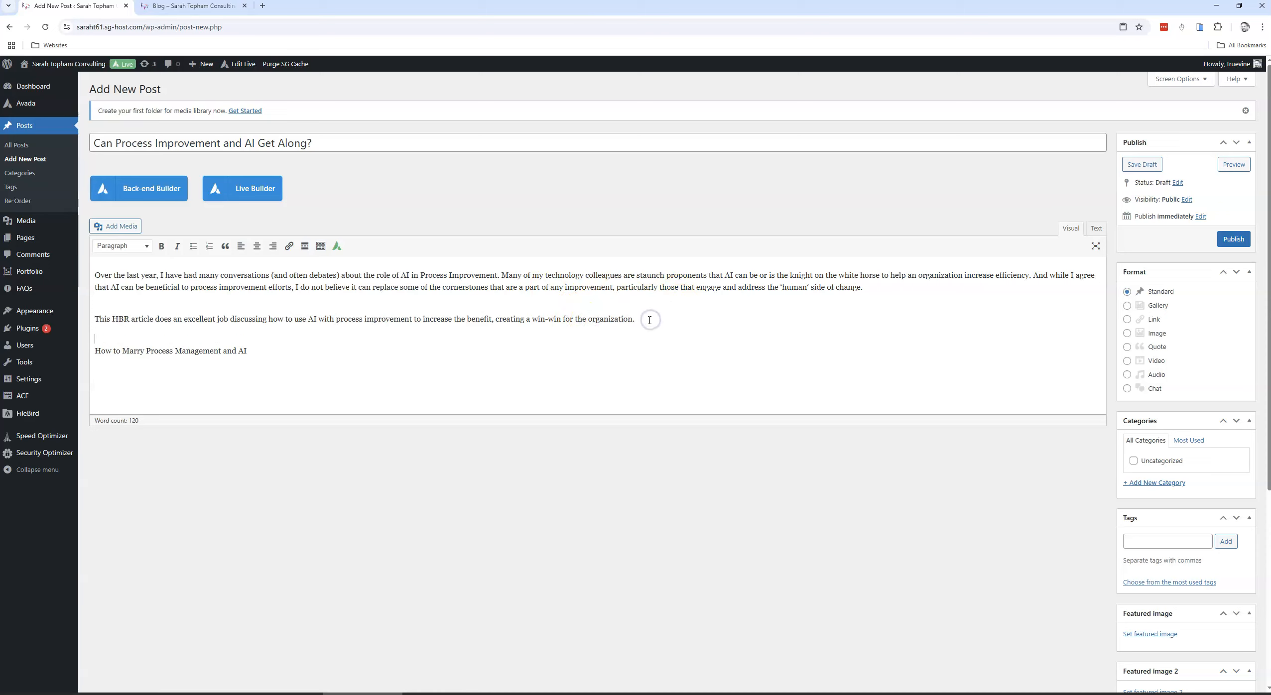
Replace the paragraph breaks before and after the HBR sentence with line breaks that leave a single blank line.
{"action": "left_click", "coordinate": [888, 288]}
{"action": "key", "text": "Delete"}
{"action": "key", "text": "shift+Return"}
{"action": "key", "text": "Return"}
{"action": "left_click", "coordinate": [641, 312]}
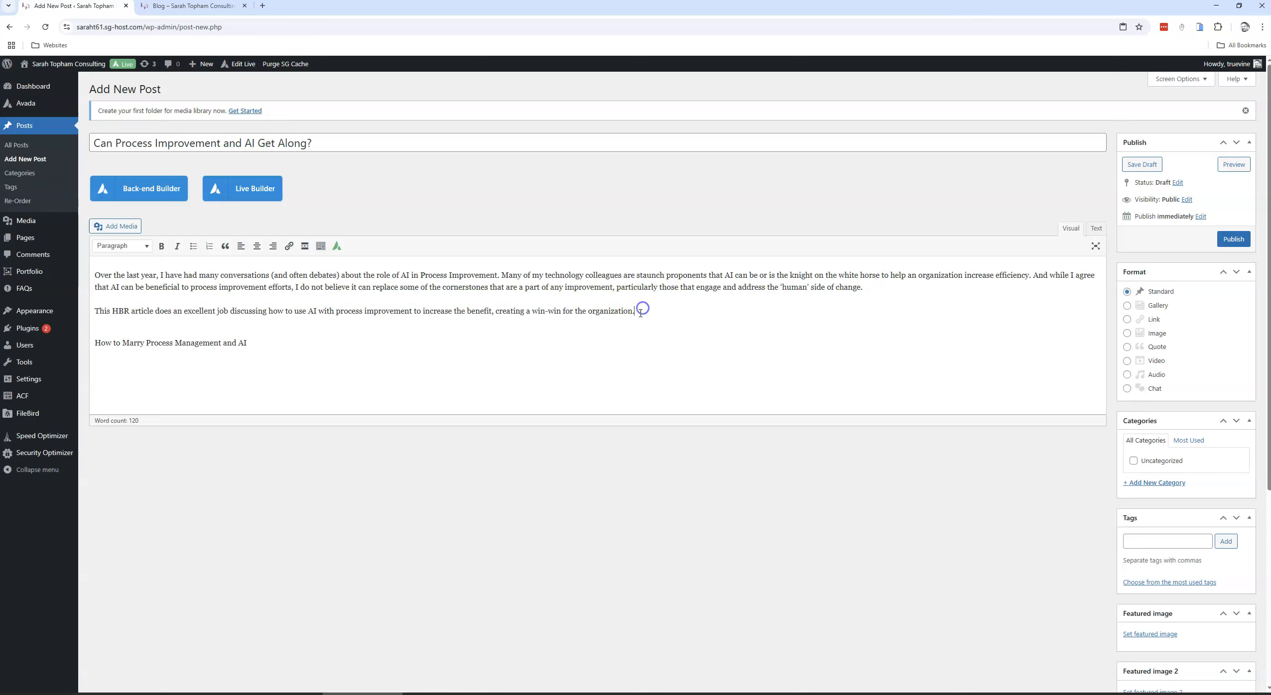
{"action": "key", "text": "Delete"}
{"action": "key", "text": "shift+Return"}
{"action": "key", "text": "shift+Return"}
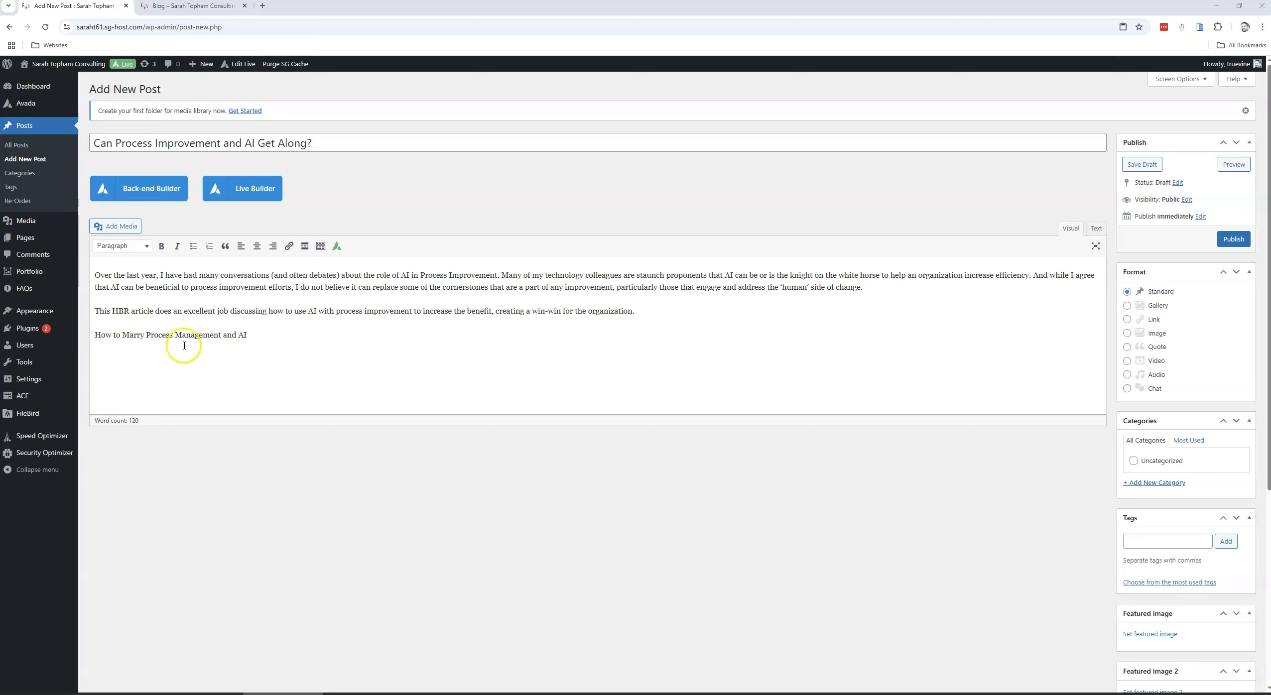
{"action": "left_click", "coordinate": [250, 336]}
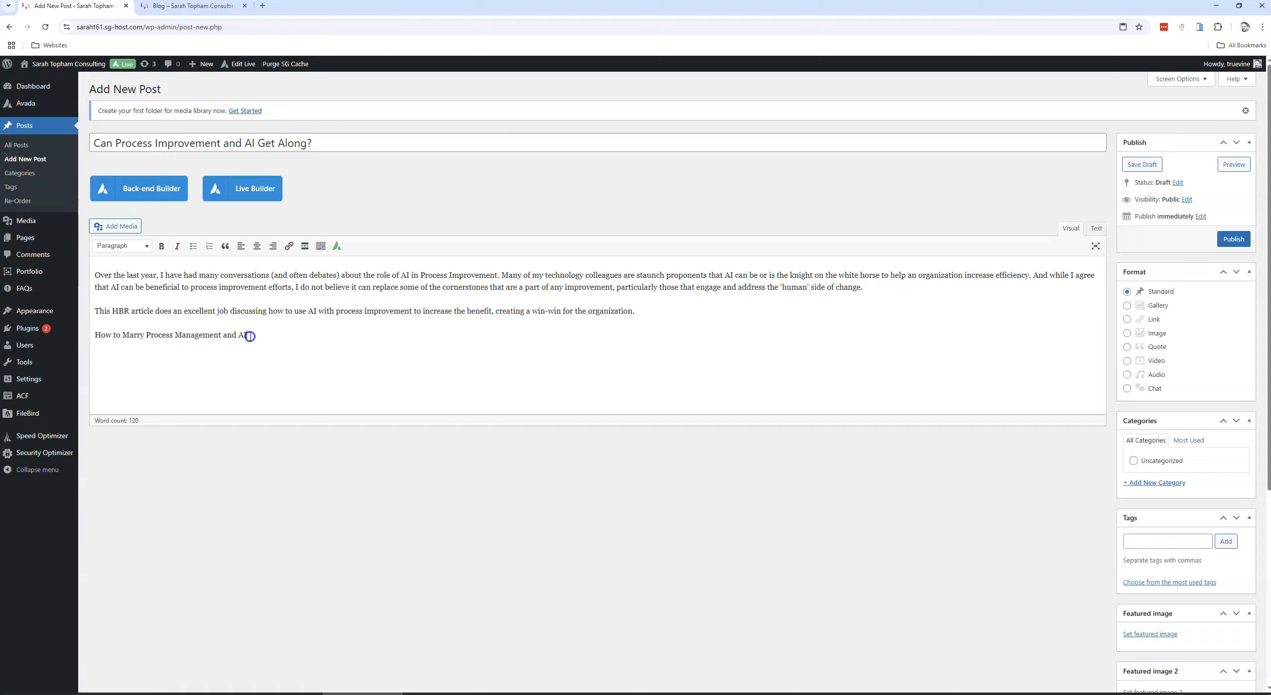
{"action": "left_click_drag", "start_coordinate": [250, 335], "coordinate": [91, 334]}
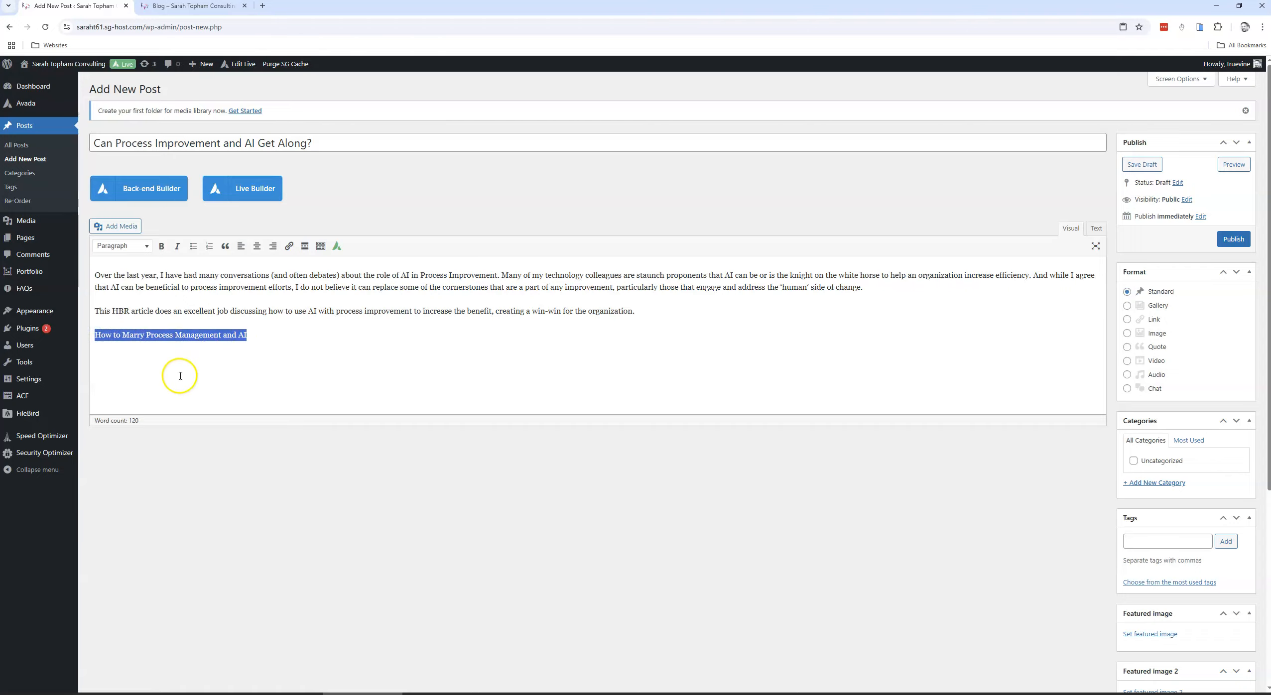
{"action": "left_click", "coordinate": [289, 246]}
{"action": "key", "text": "ctrl+v"}
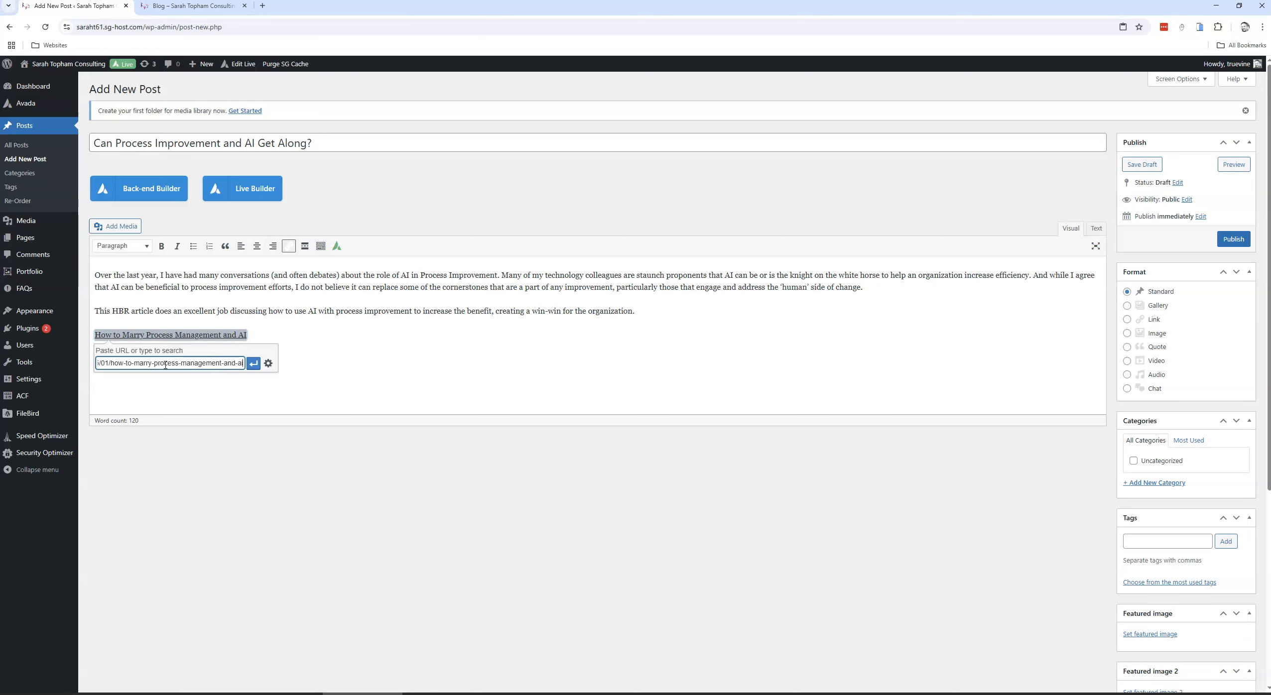
{"action": "left_click", "coordinate": [269, 364]}
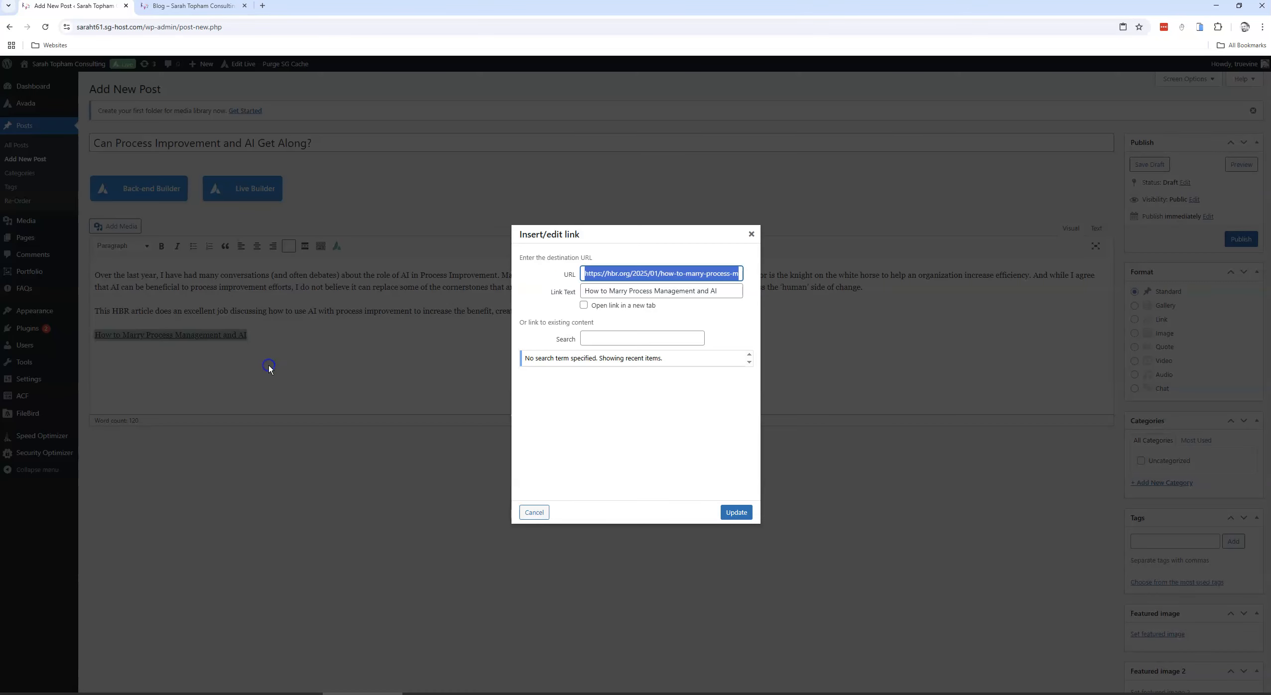
{"action": "left_click", "coordinate": [584, 306]}
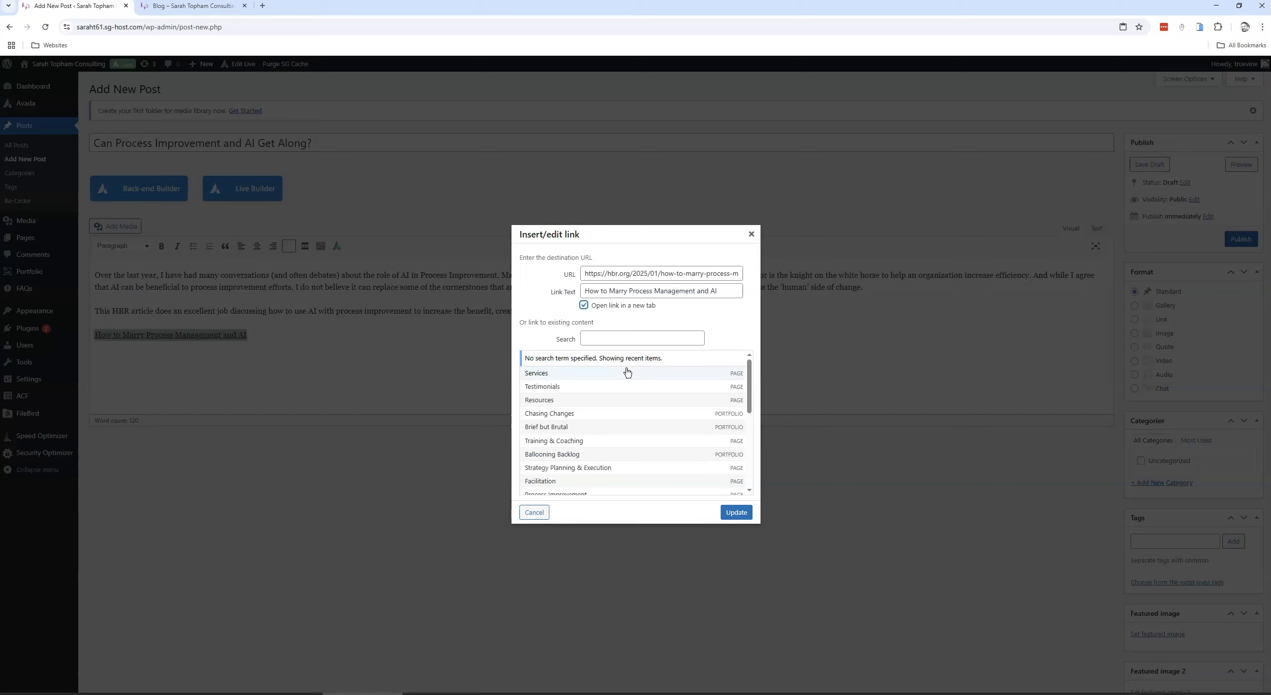
{"action": "left_click", "coordinate": [736, 514]}
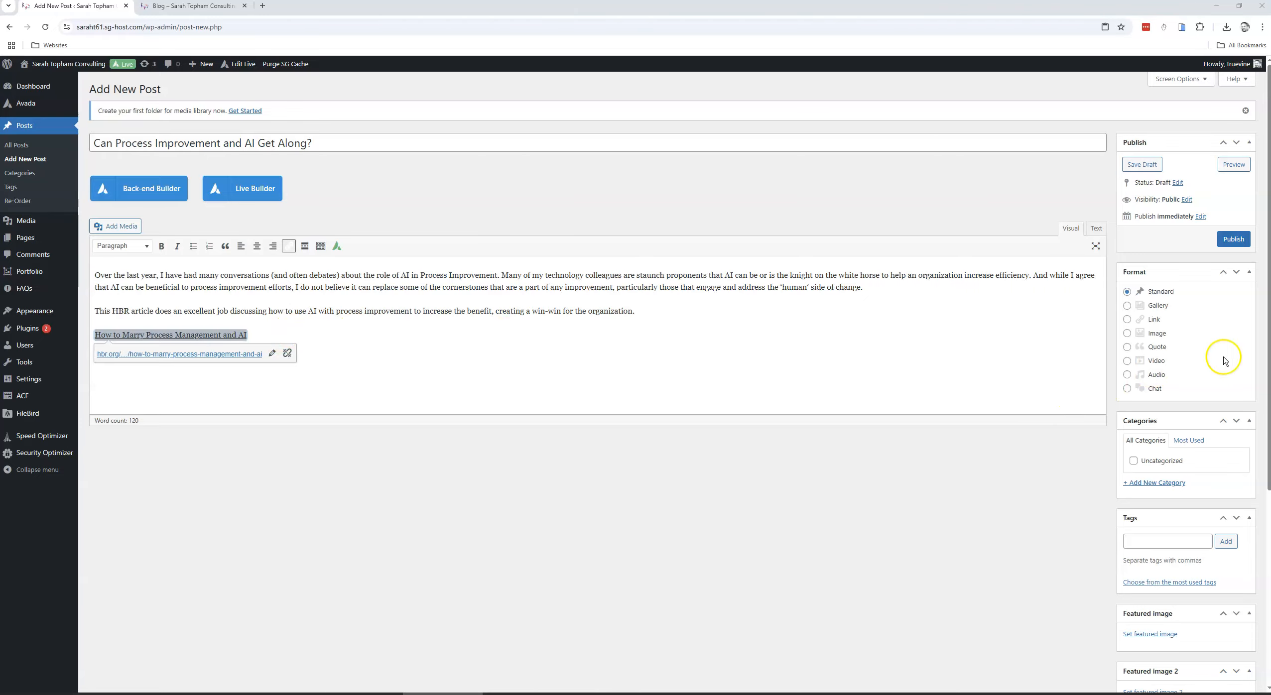
Upload S25011_CEN-1900x1069.jpg from the Desktop and set it as the post's featured image.
{"action": "left_click_drag", "start_coordinate": [1263, 379], "coordinate": [1263, 497]}
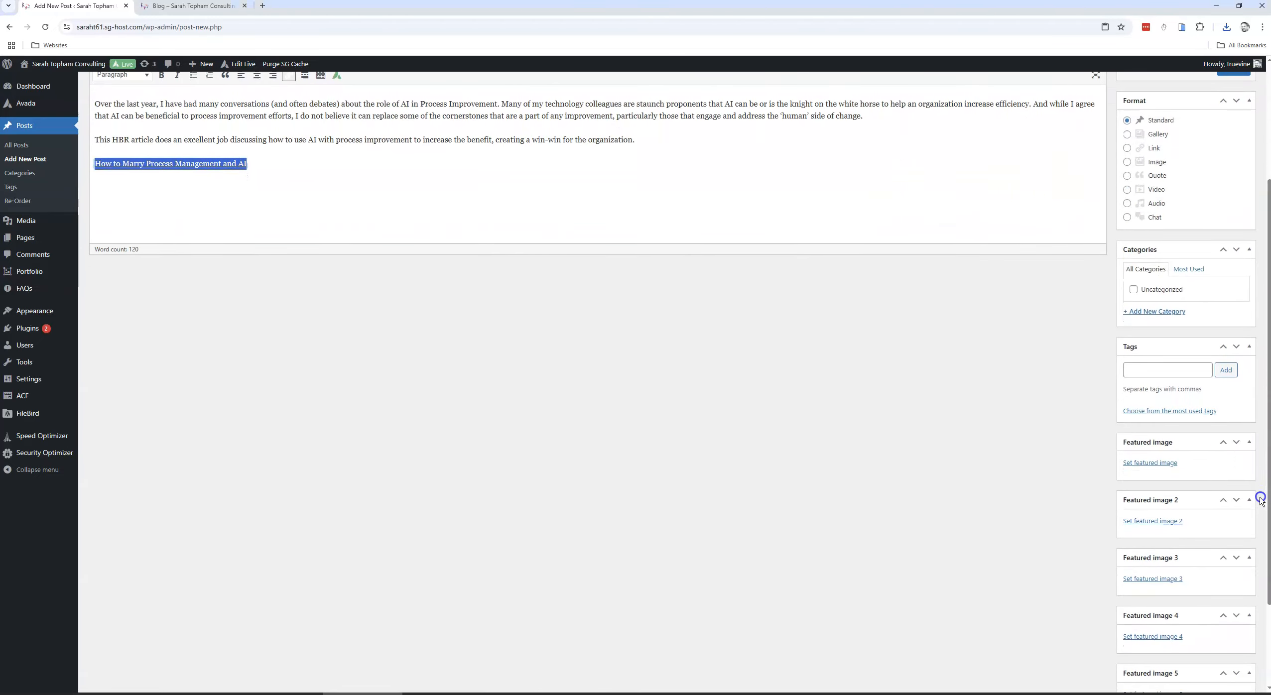
{"action": "left_click", "coordinate": [1151, 465]}
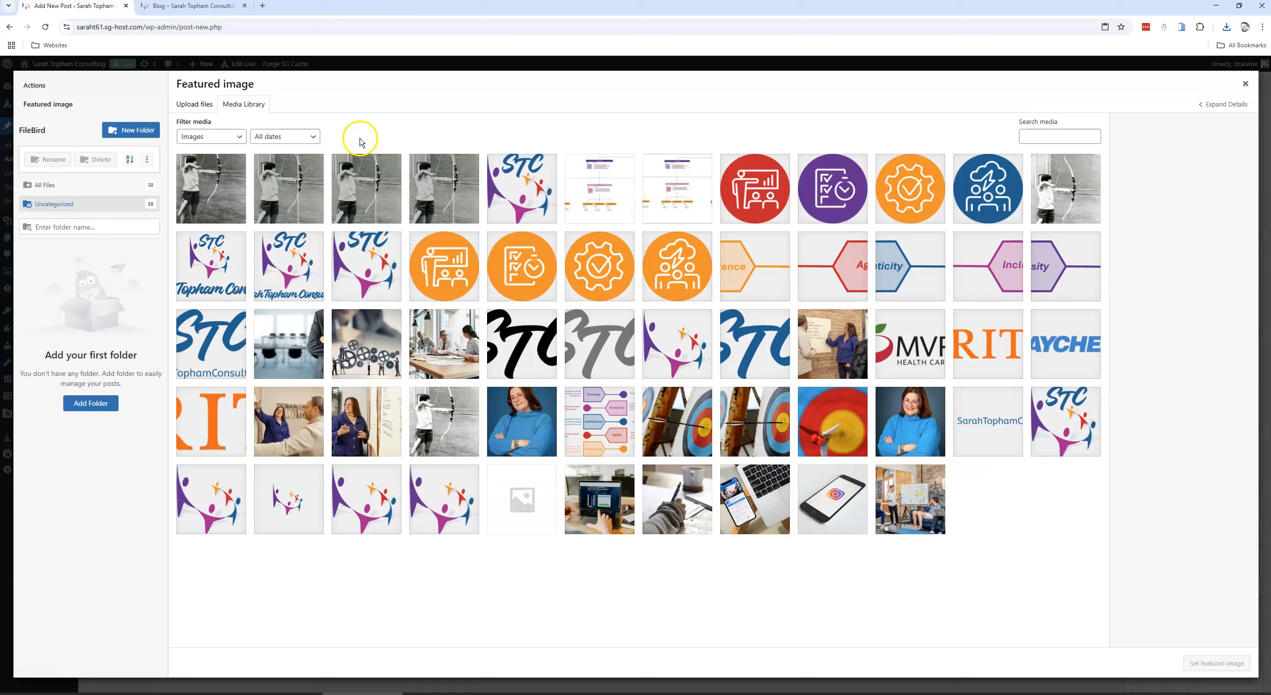
{"action": "left_click", "coordinate": [187, 109]}
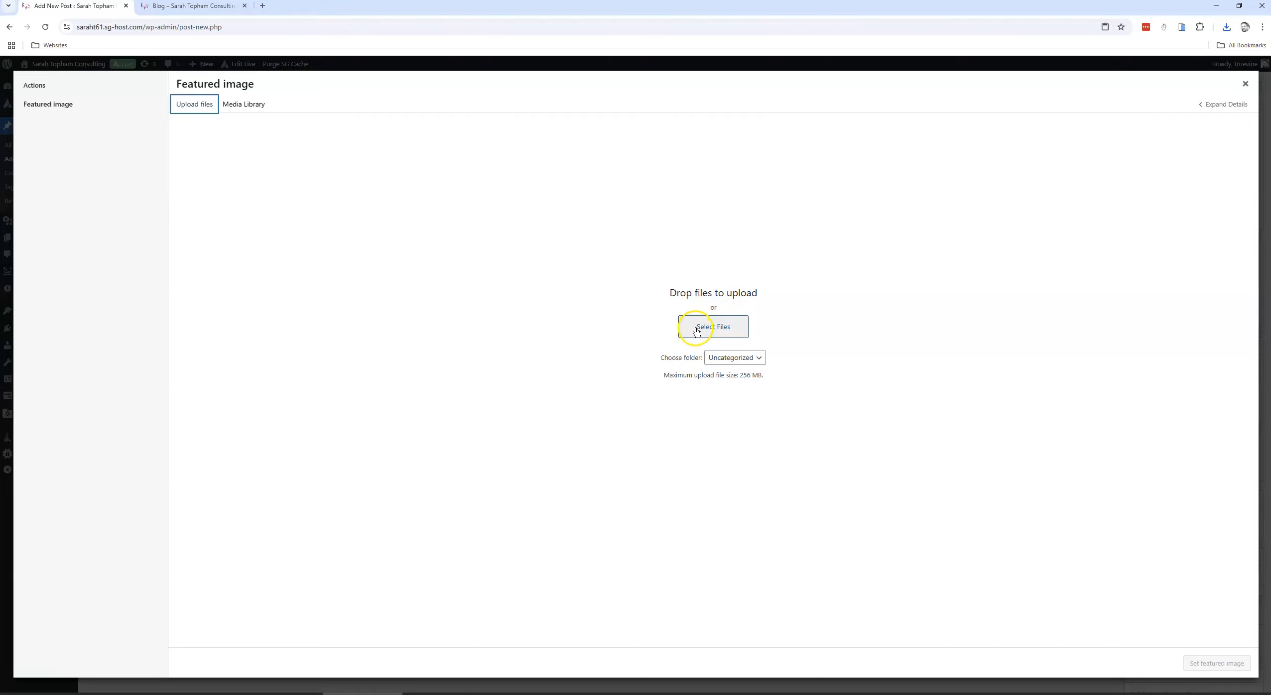
{"action": "left_click", "coordinate": [698, 329]}
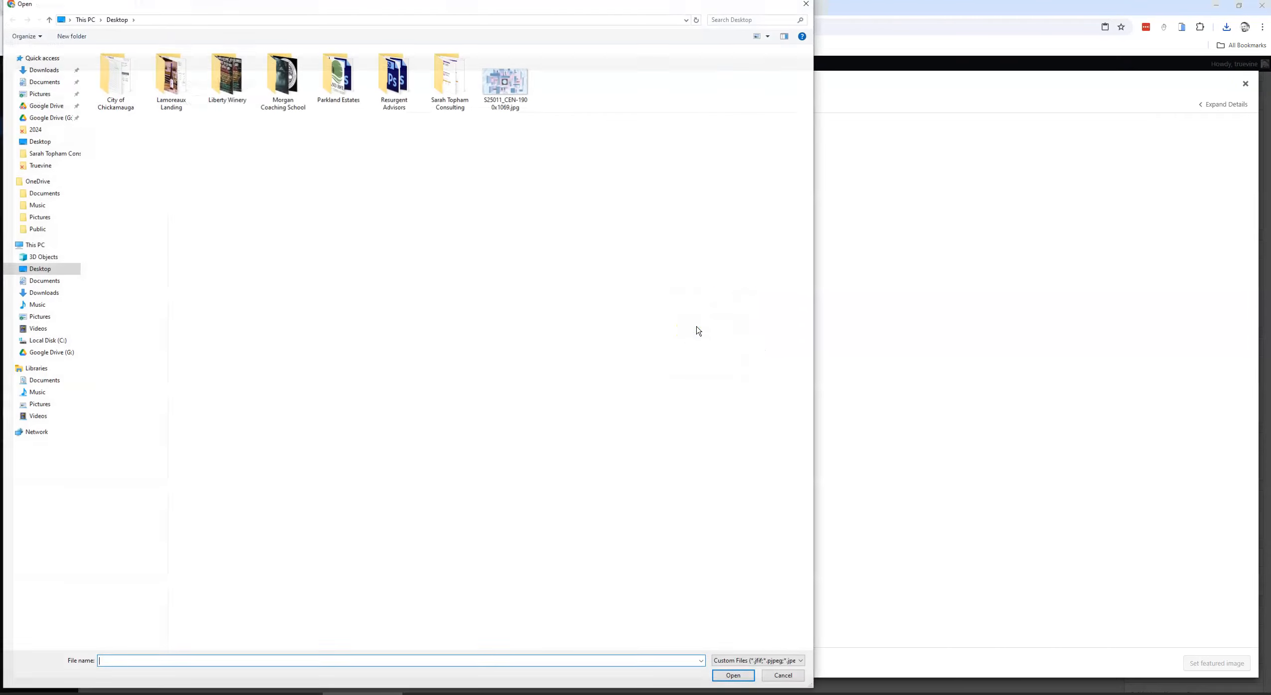
{"action": "left_click", "coordinate": [508, 86]}
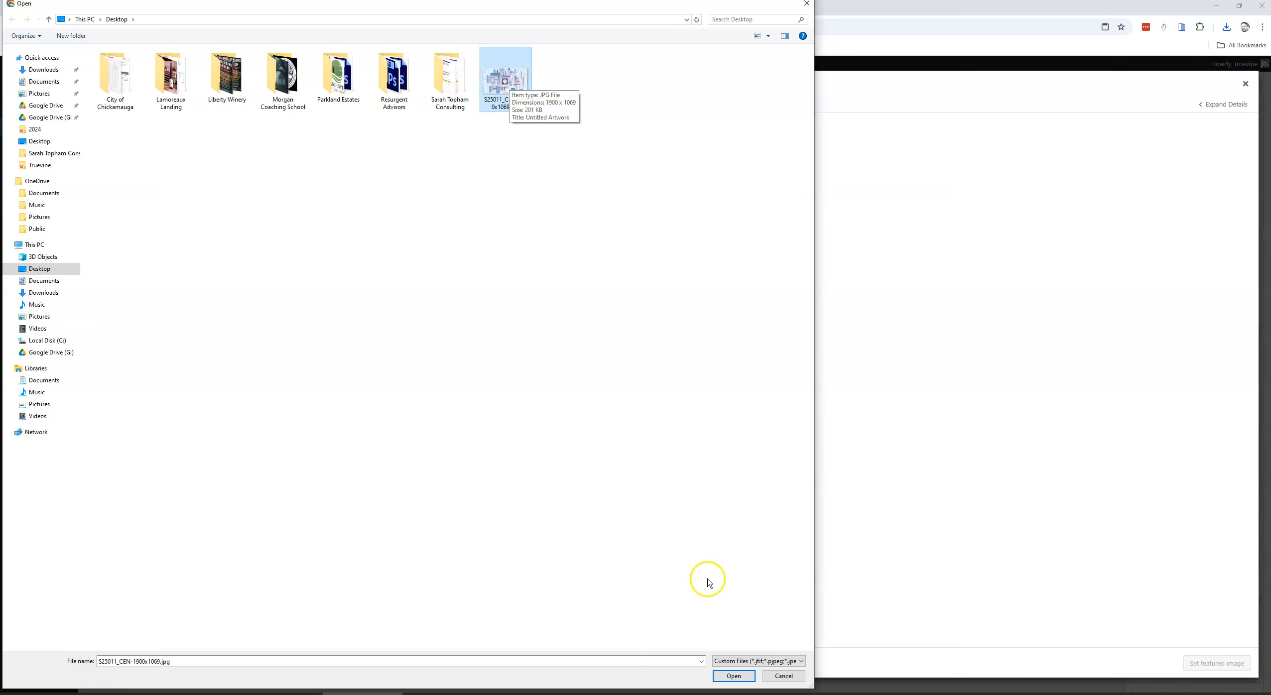
{"action": "left_click", "coordinate": [733, 676]}
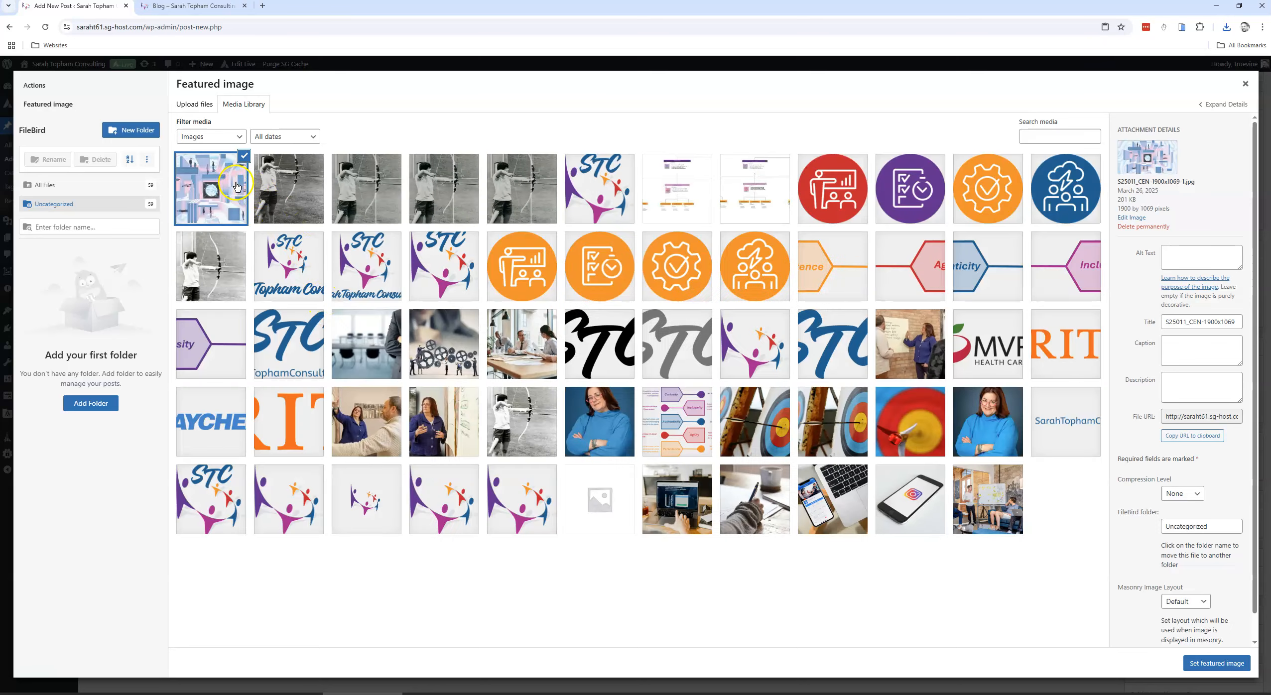
{"action": "left_click", "coordinate": [1214, 665]}
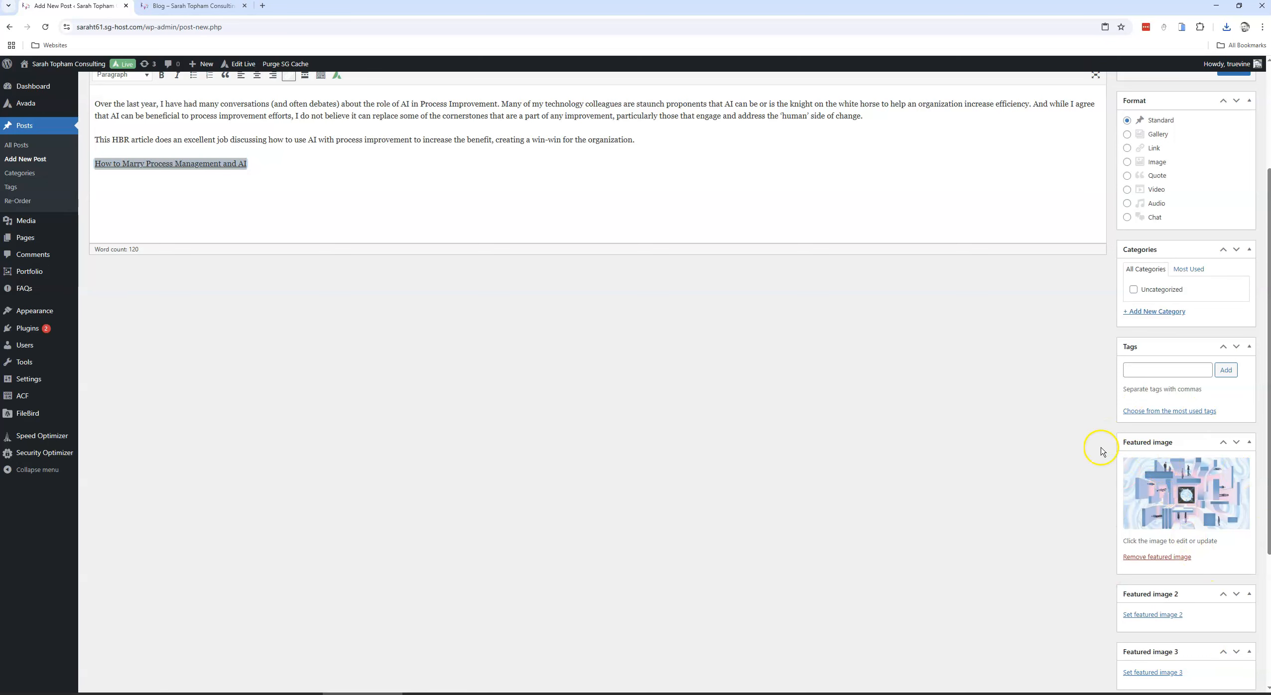
Publish the post and go to the list of all posts.
{"action": "scroll", "coordinate": [1189, 482], "scroll_direction": "up", "scroll_amount": 3}
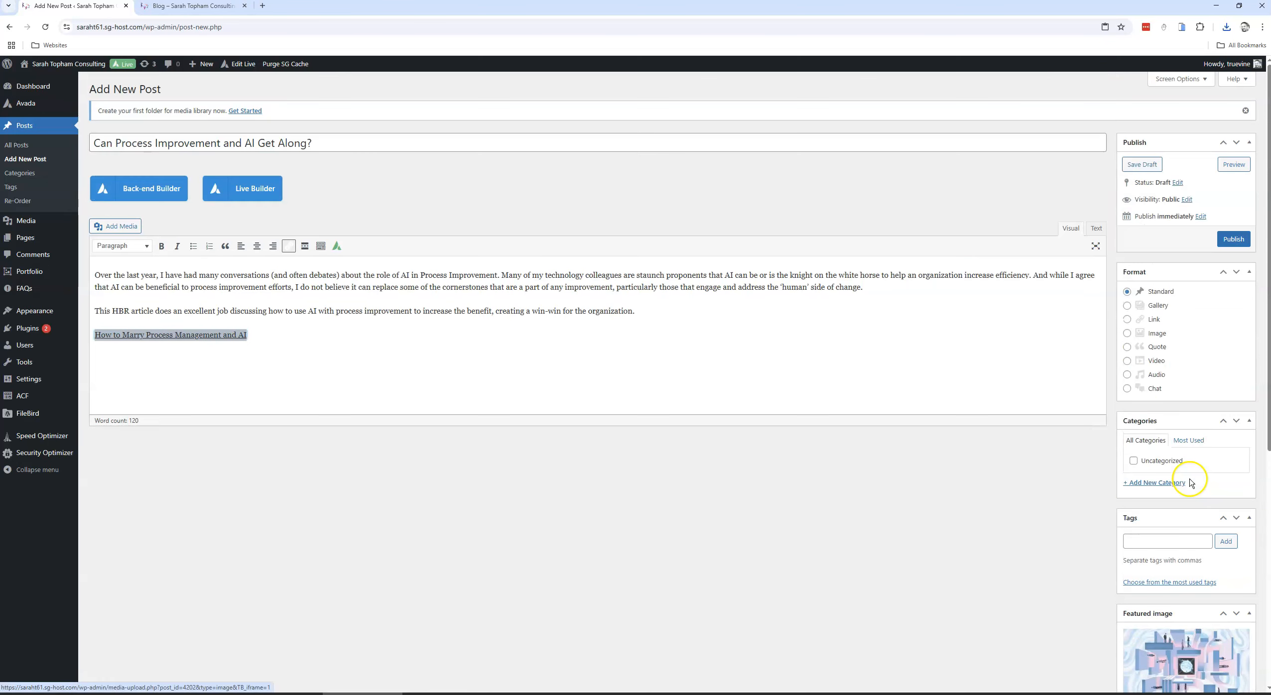
{"action": "left_click", "coordinate": [1234, 240]}
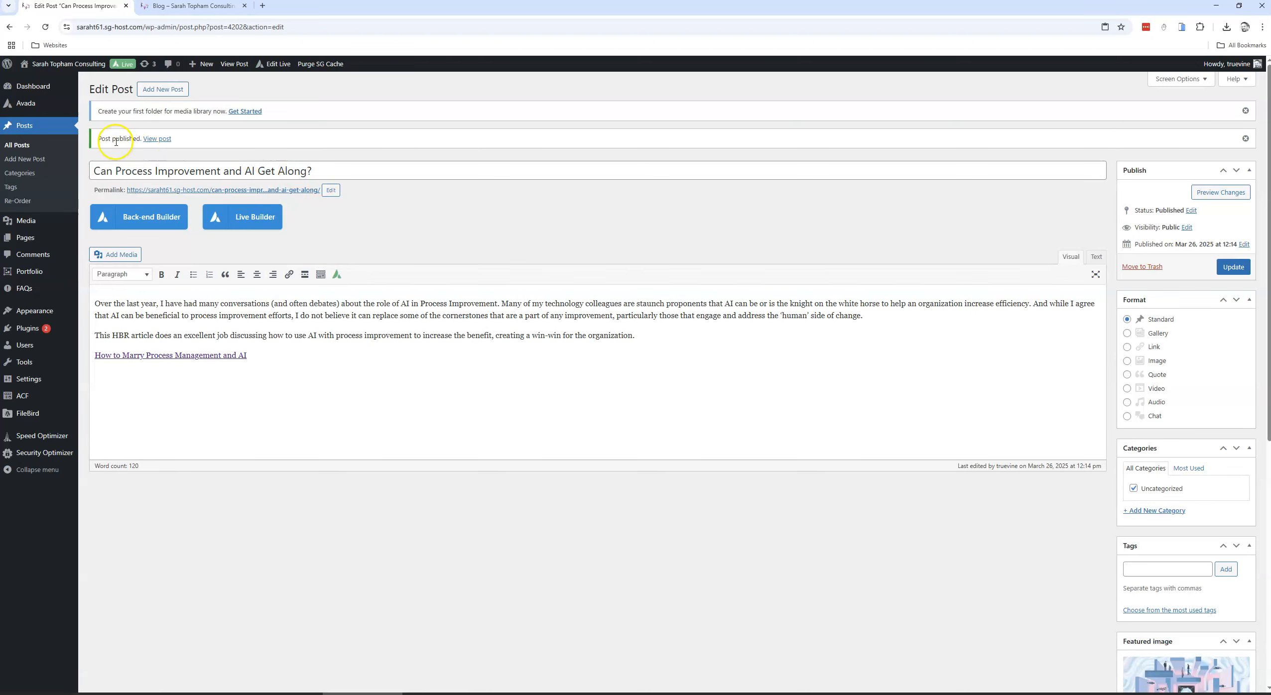
{"action": "left_click", "coordinate": [27, 130]}
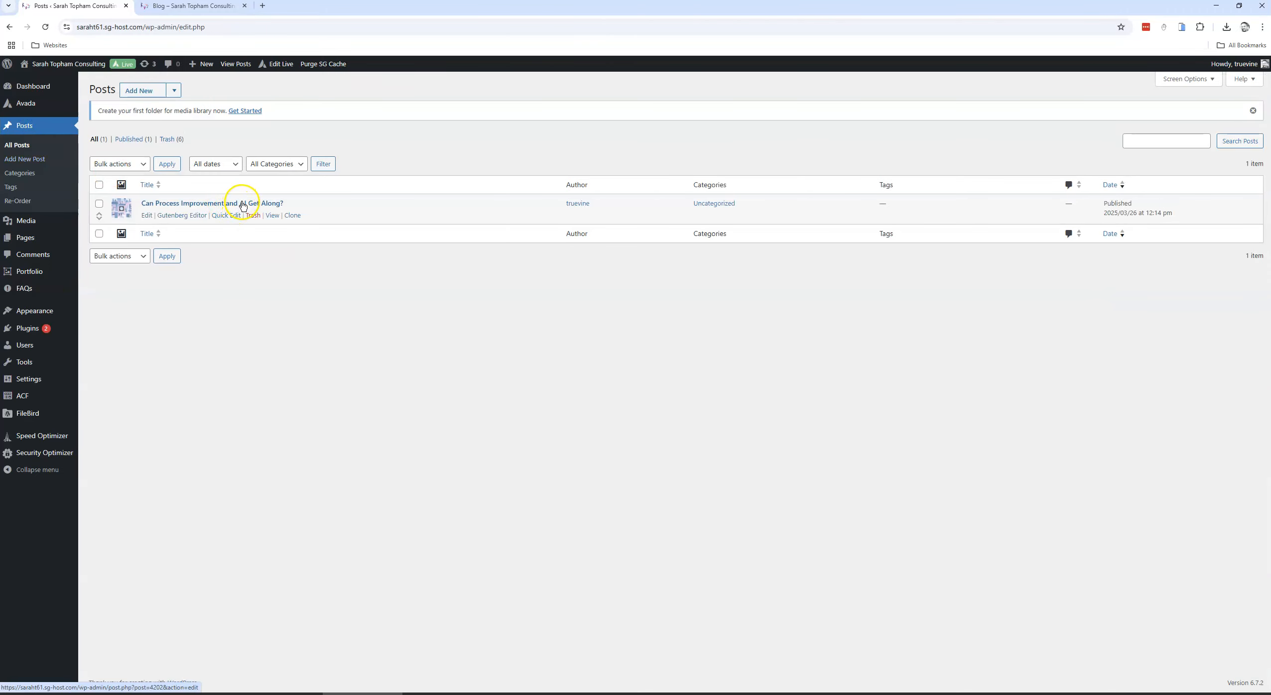
Reload the site's blog page and open the new post to check its image and text layout.
{"action": "left_click", "coordinate": [201, 9]}
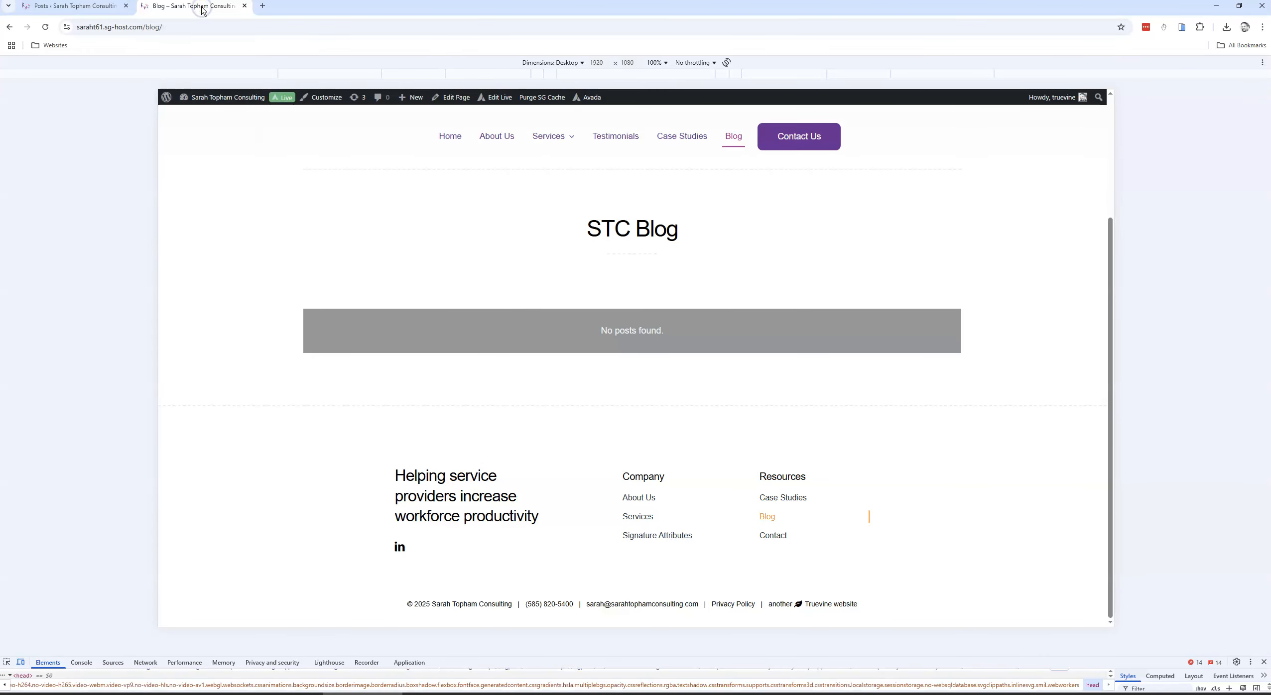
{"action": "left_click", "coordinate": [47, 28]}
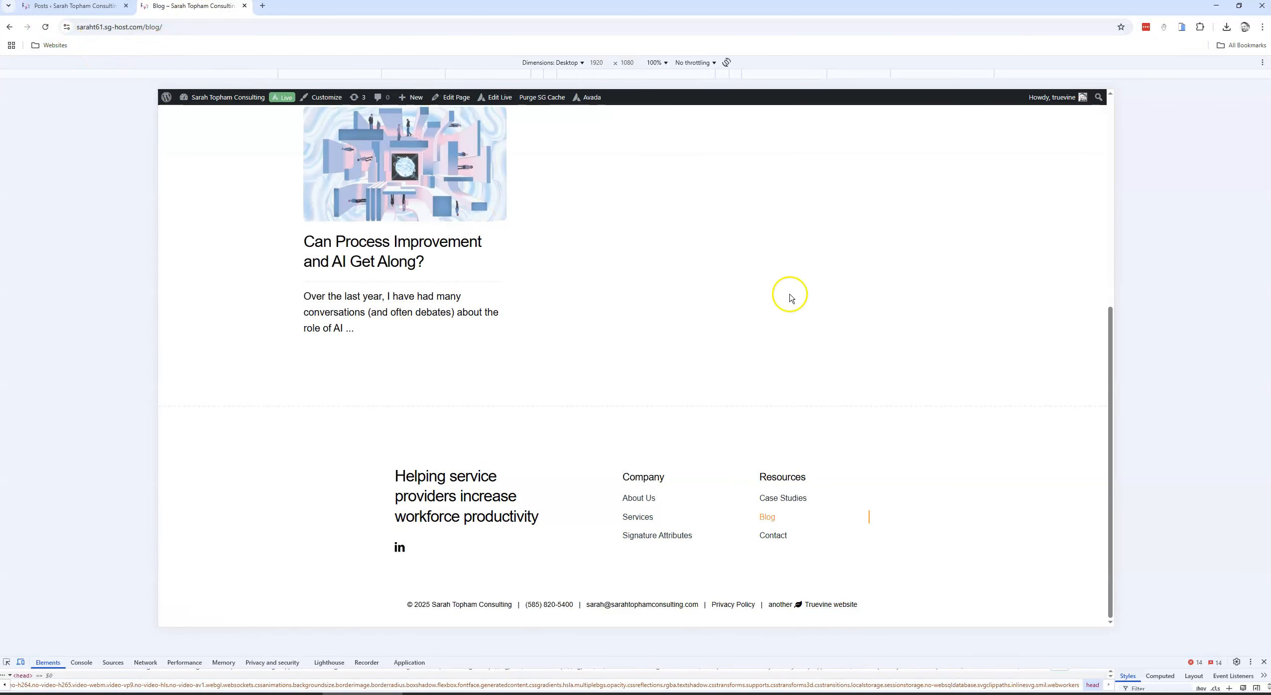
{"action": "scroll", "coordinate": [790, 297], "scroll_direction": "up", "scroll_amount": 5}
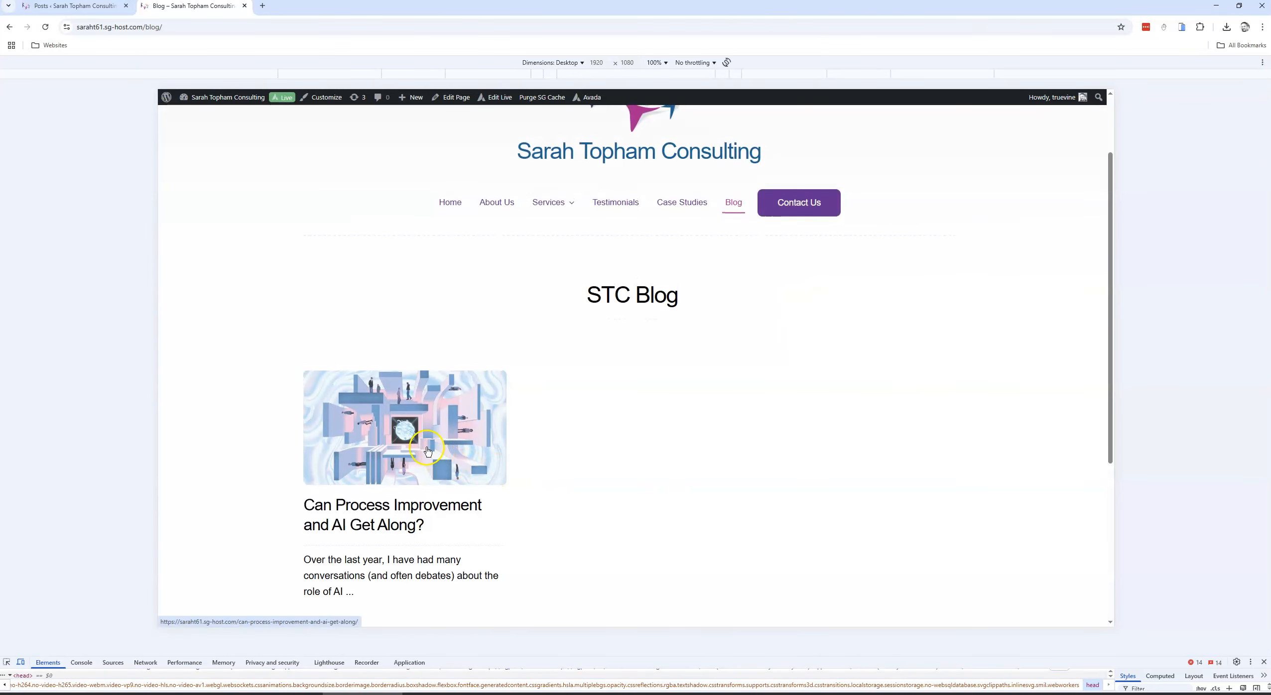
{"action": "left_click", "coordinate": [405, 447]}
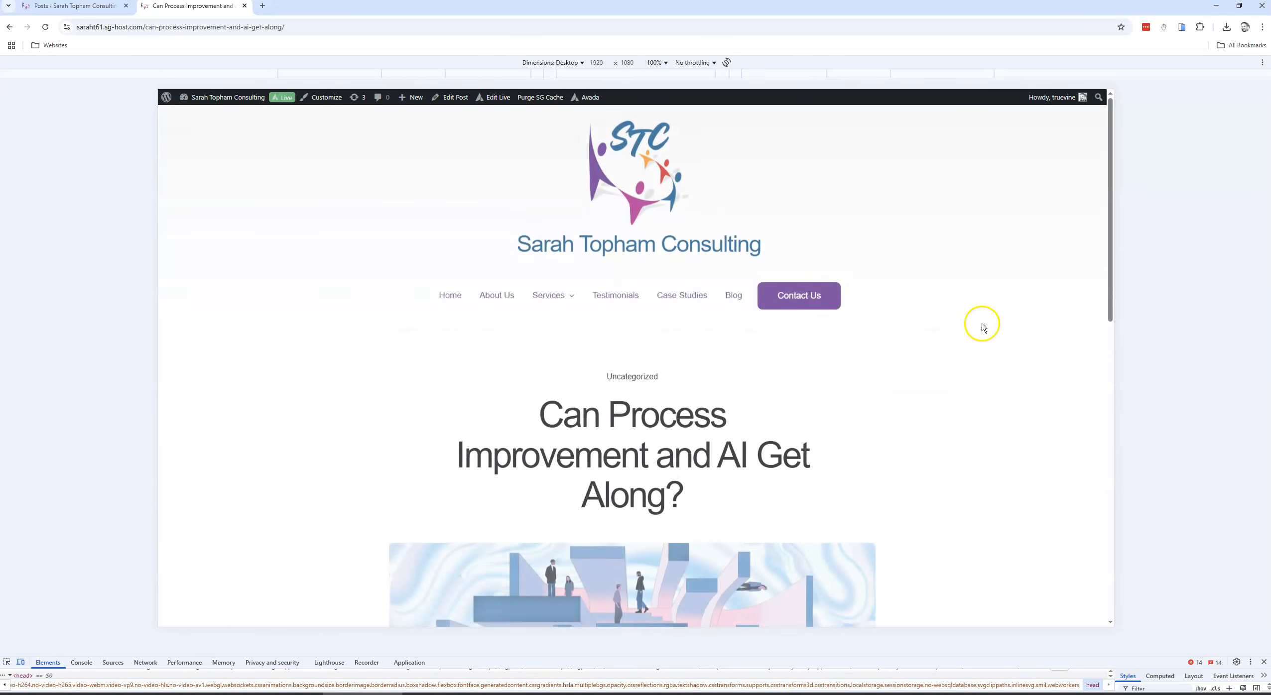
{"action": "left_click_drag", "start_coordinate": [1106, 264], "coordinate": [1127, 503]}
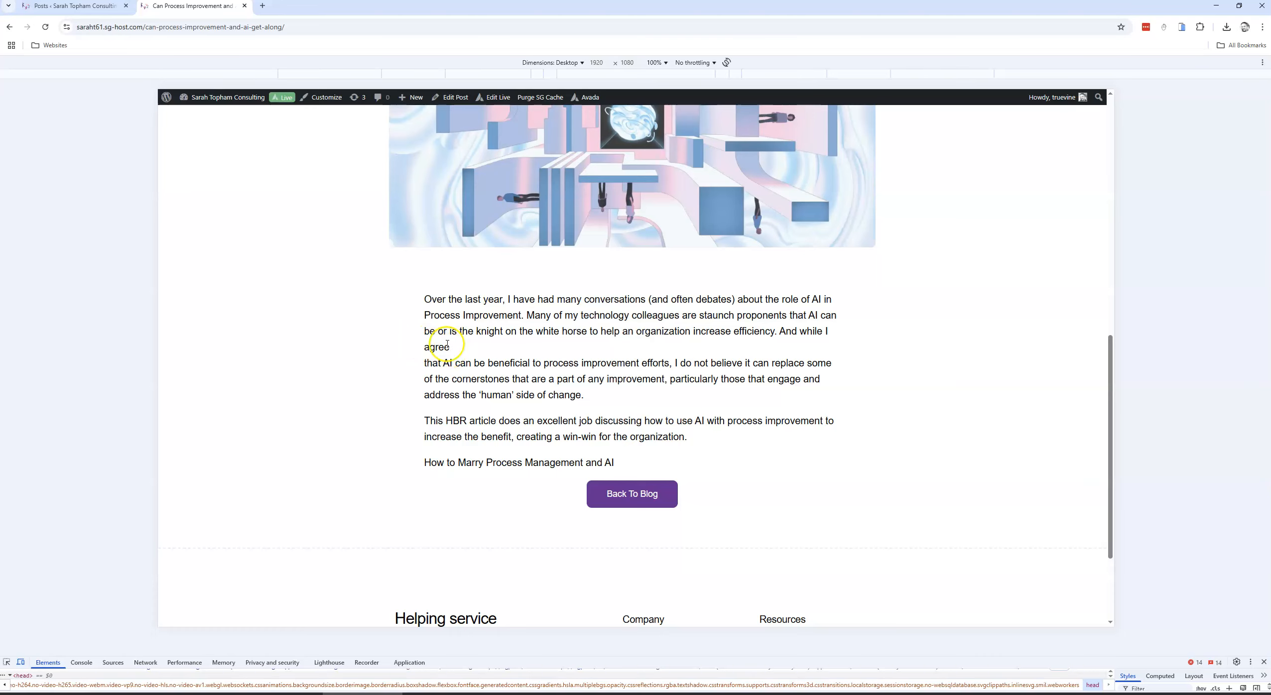
Reopen the post for editing, remove the line break after "agree" in its HTML source, and update the post.
{"action": "left_click", "coordinate": [80, 7]}
{"action": "left_click", "coordinate": [226, 205]}
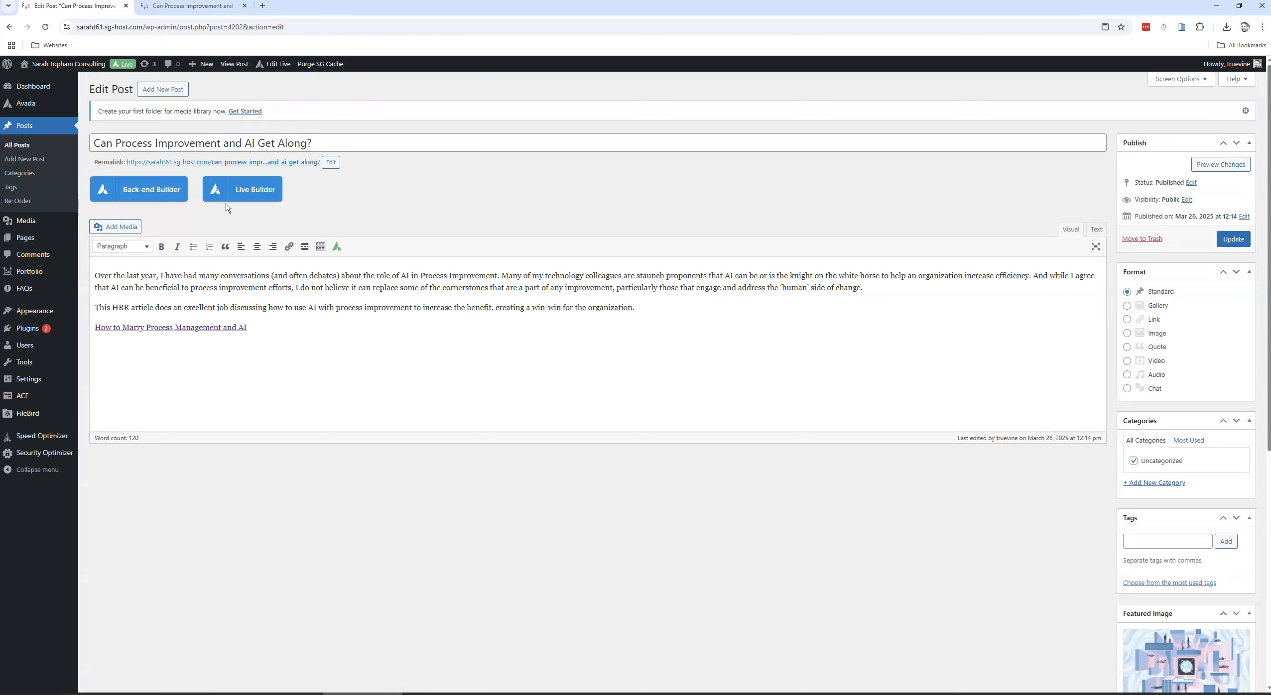
{"action": "left_click", "coordinate": [1097, 230]}
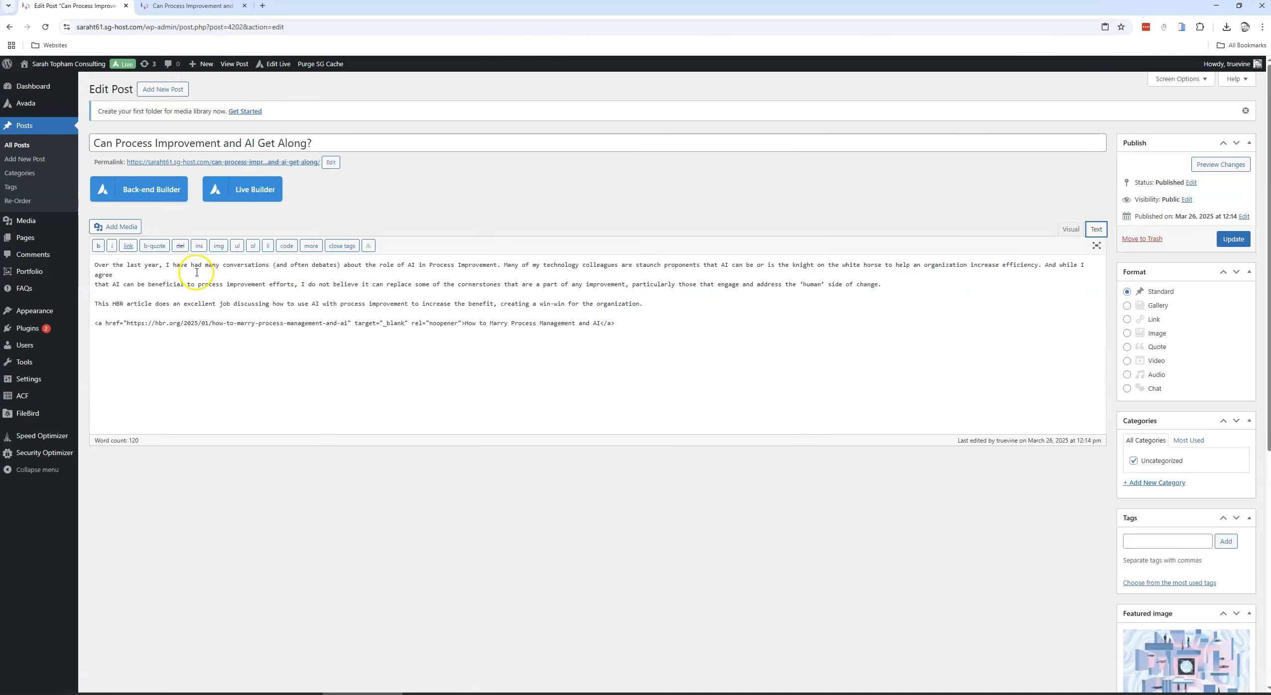
{"action": "left_click", "coordinate": [1071, 231]}
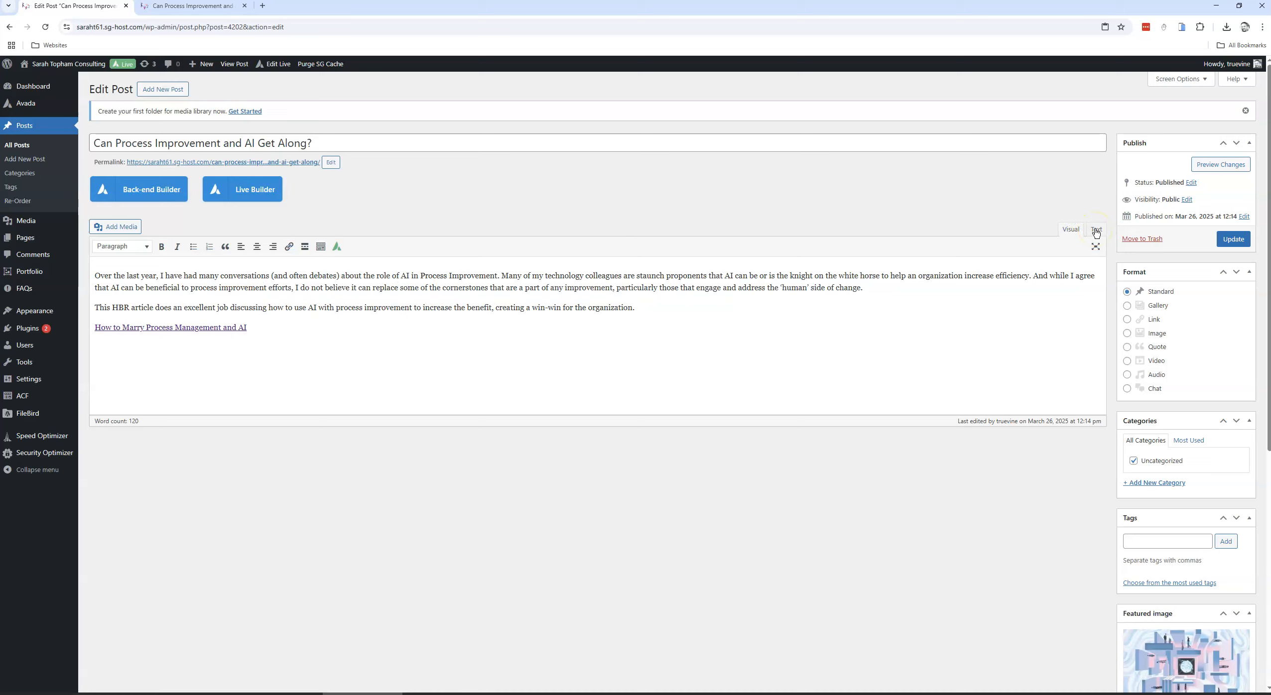
{"action": "left_click", "coordinate": [1098, 231]}
{"action": "left_click", "coordinate": [647, 310]}
{"action": "left_click", "coordinate": [1098, 233]}
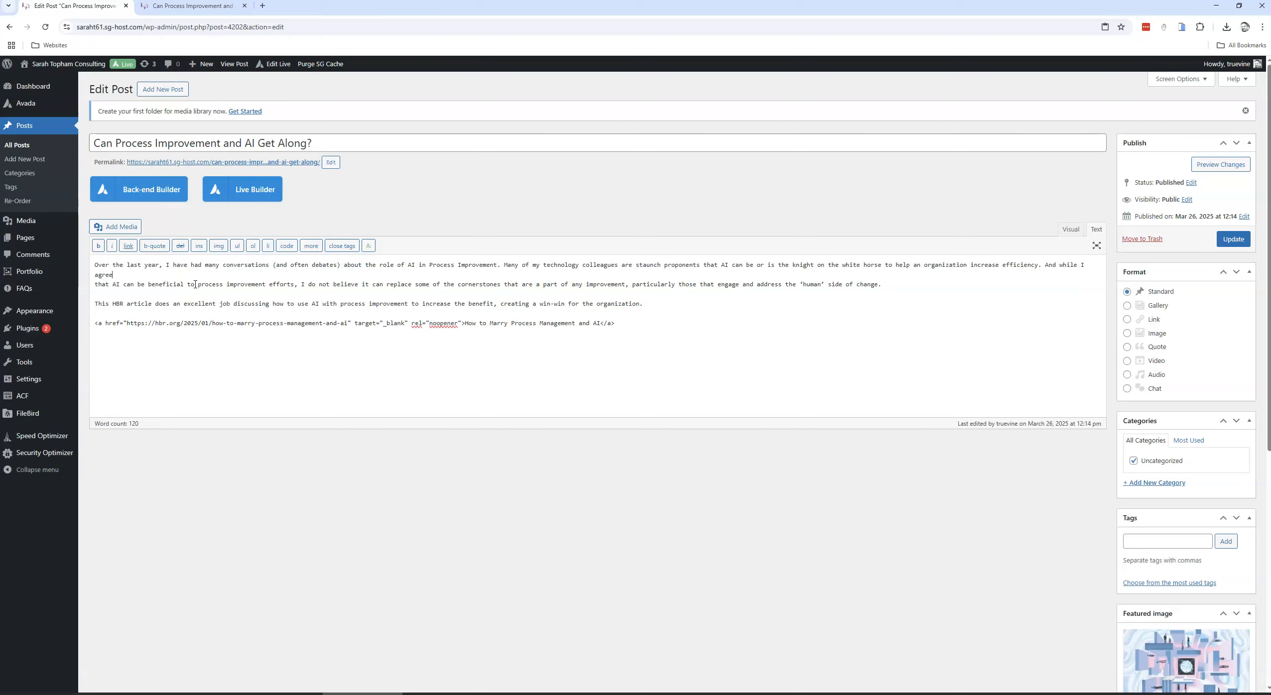
{"action": "key", "text": "Delete"}
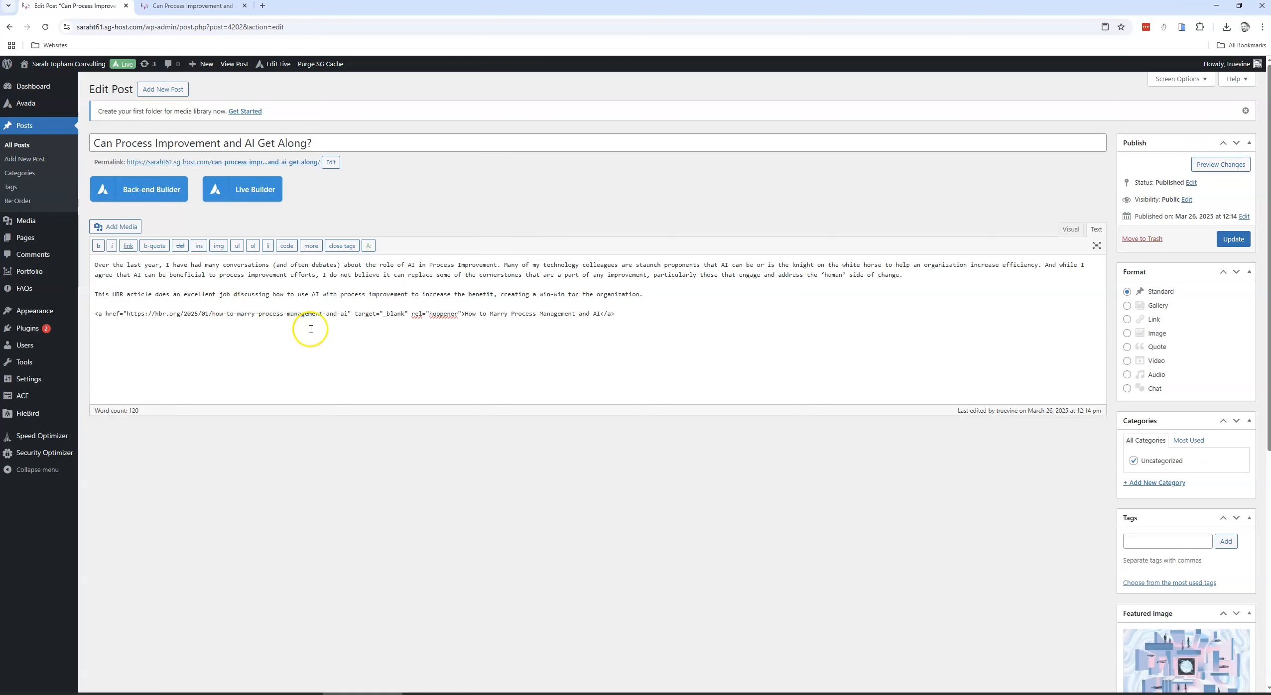
{"action": "left_click", "coordinate": [1236, 241]}
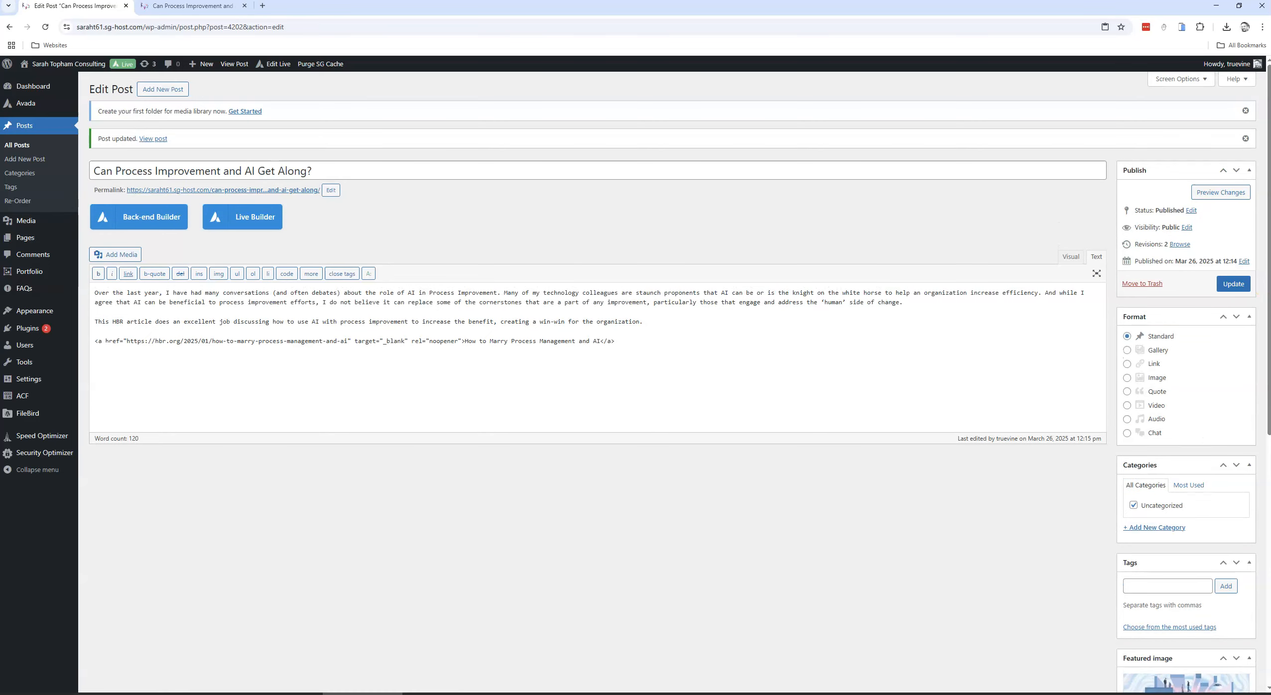
Reload the live post and review its heading, featured image and paragraph flow.
{"action": "left_click", "coordinate": [169, 6]}
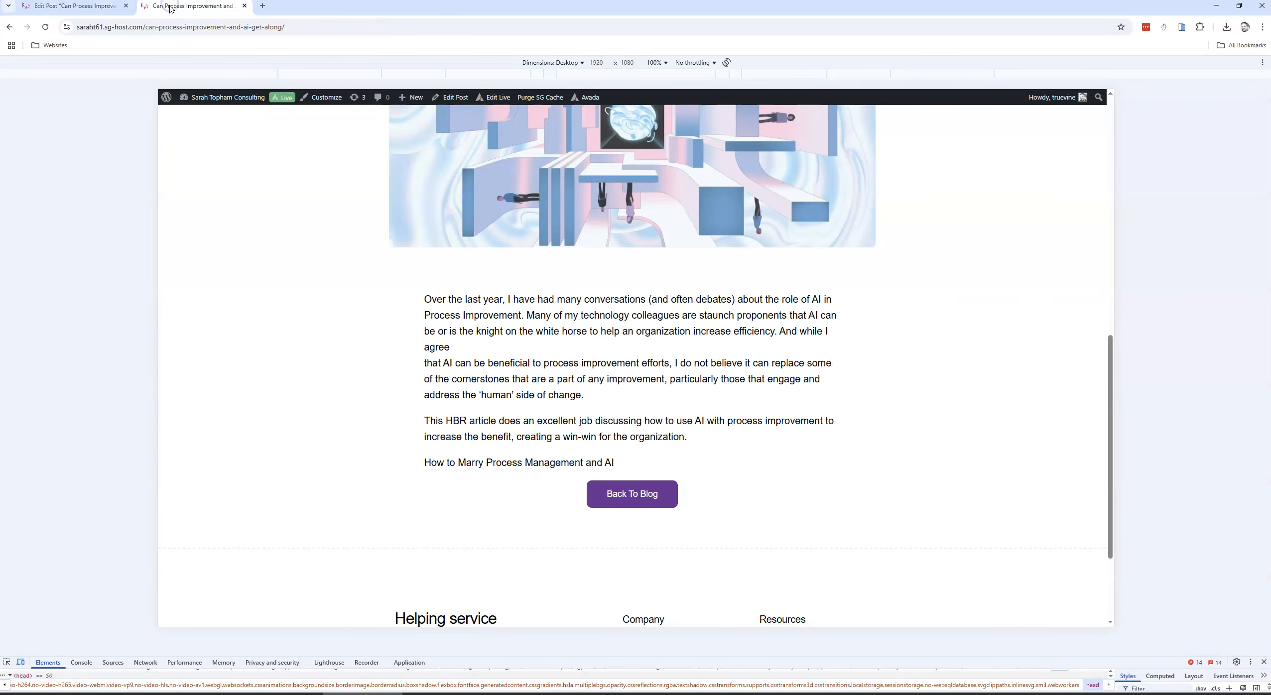
{"action": "left_click", "coordinate": [45, 27]}
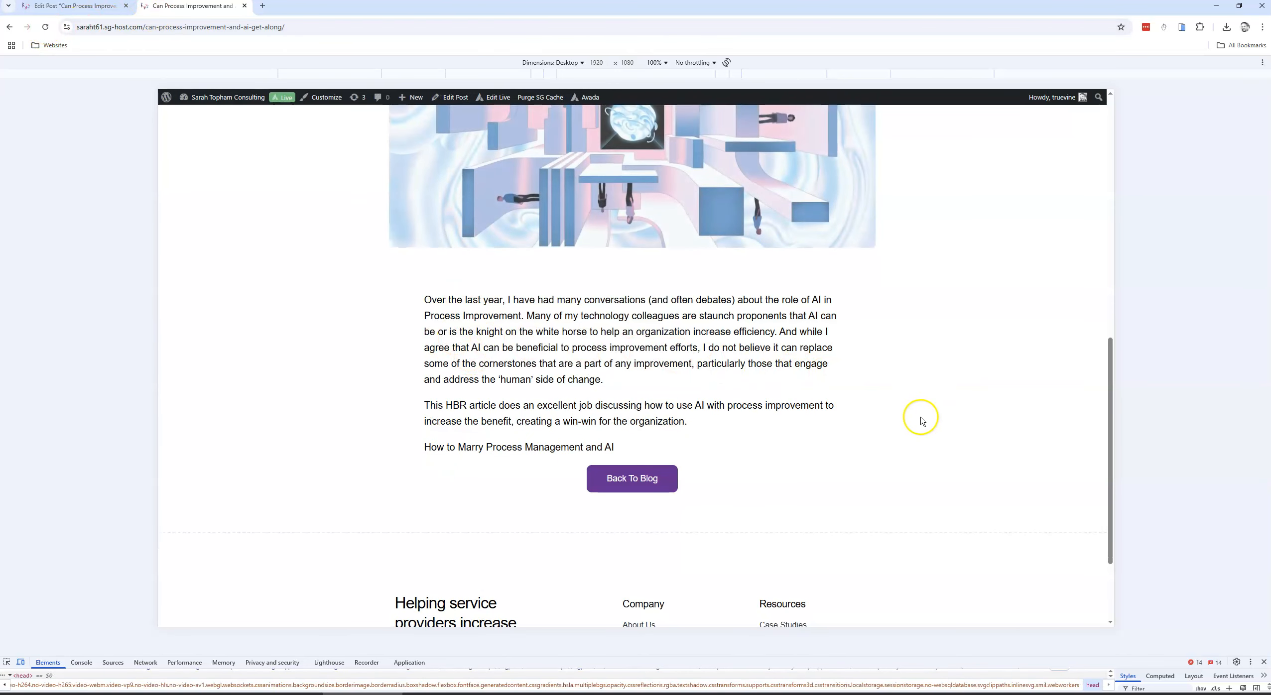
{"action": "scroll", "coordinate": [891, 391], "scroll_direction": "up", "scroll_amount": 5}
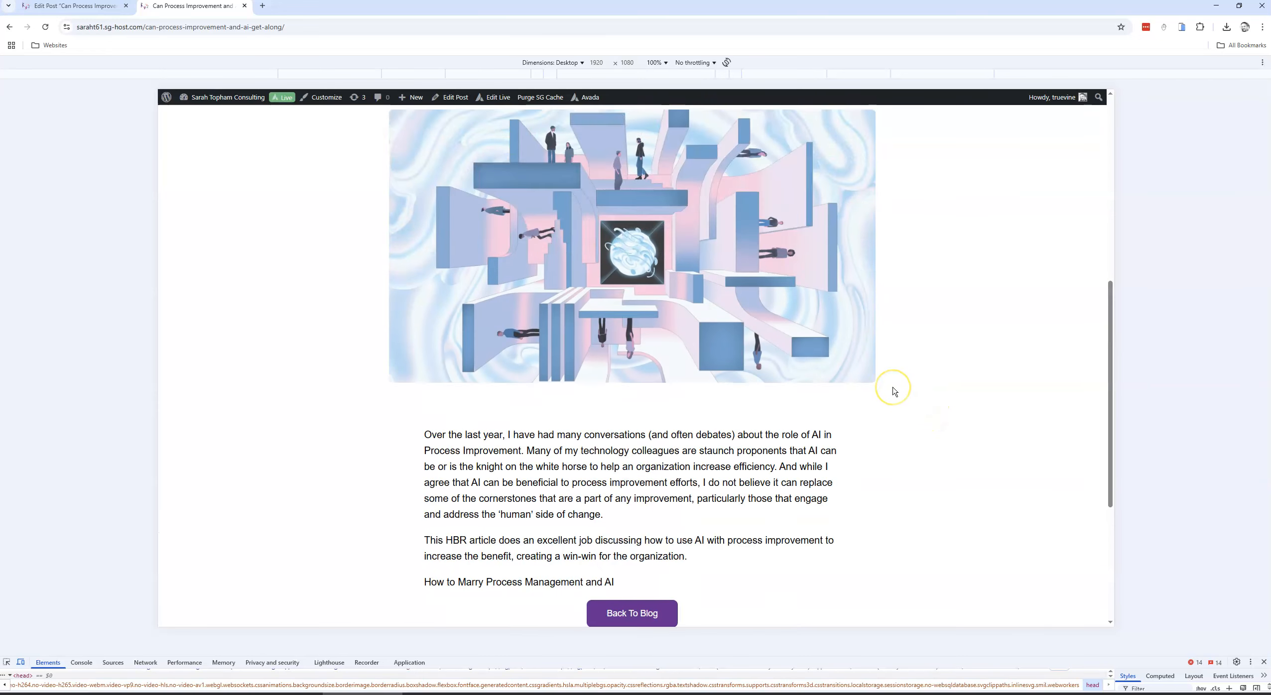
{"action": "scroll", "coordinate": [893, 391], "scroll_direction": "up", "scroll_amount": 5}
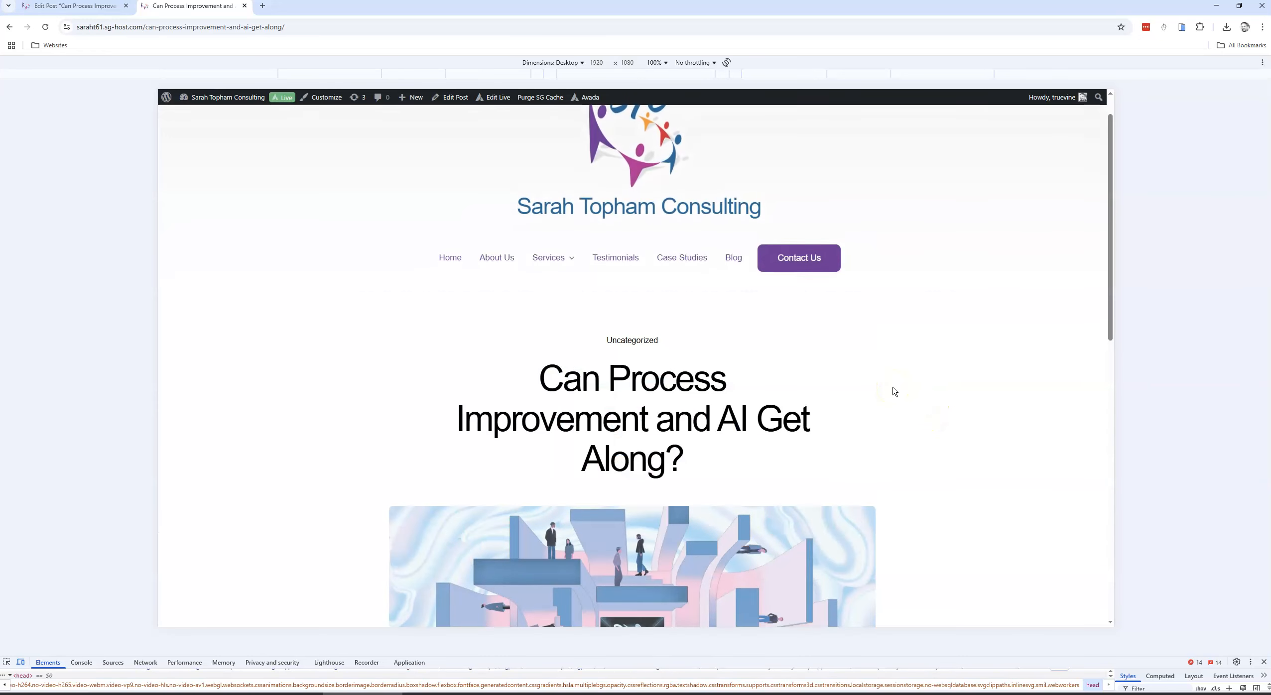
{"action": "scroll", "coordinate": [893, 391], "scroll_direction": "down", "scroll_amount": 10}
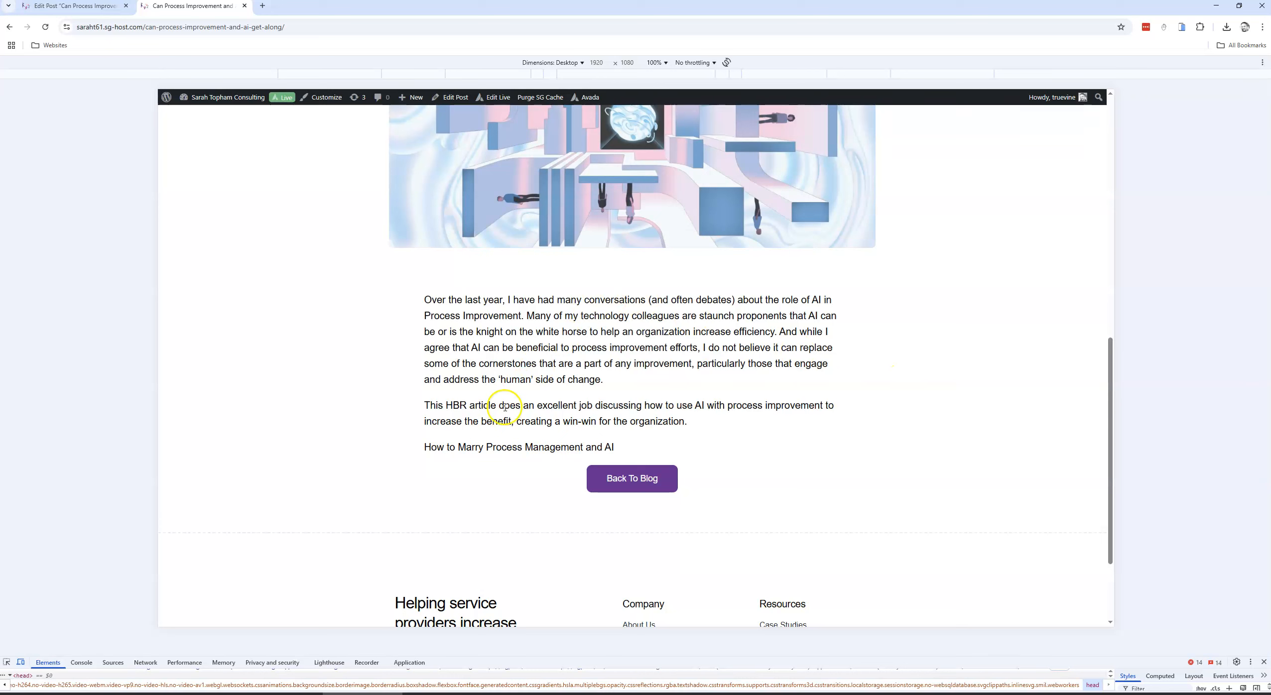
Test the "How to Marry Process Management and AI" link, close the article it opens, and return to the post editor.
{"action": "left_click", "coordinate": [474, 448]}
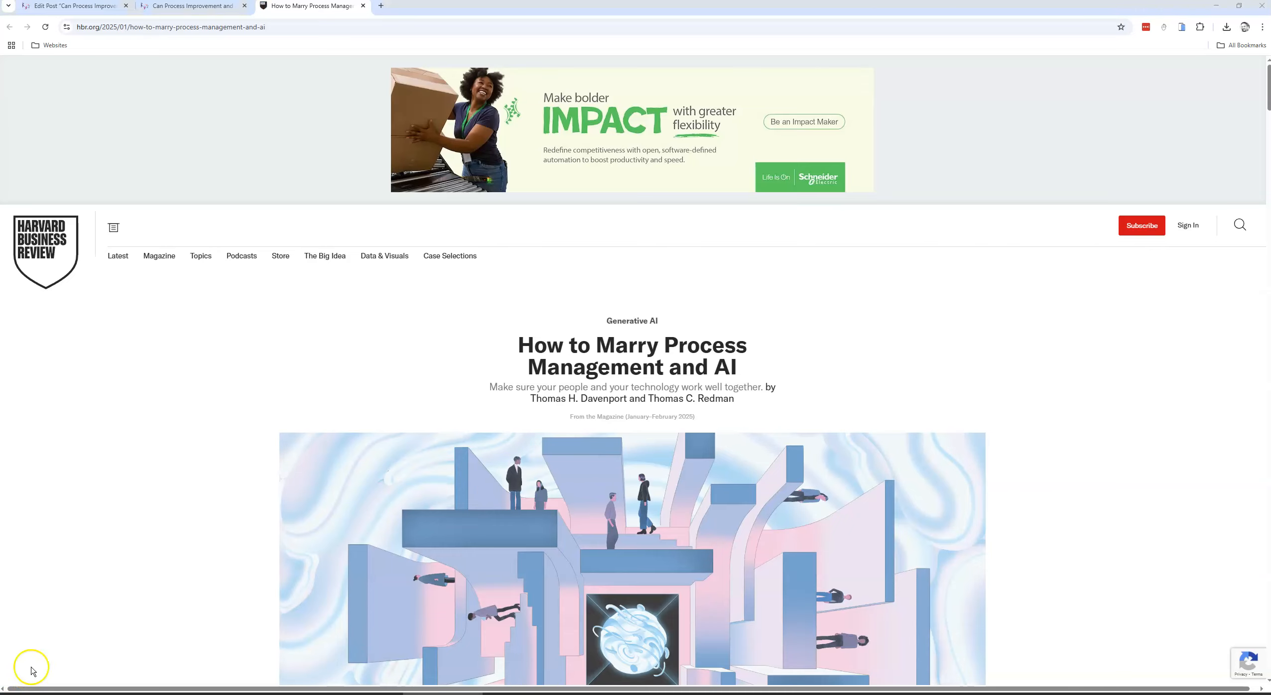
{"action": "left_click", "coordinate": [363, 6]}
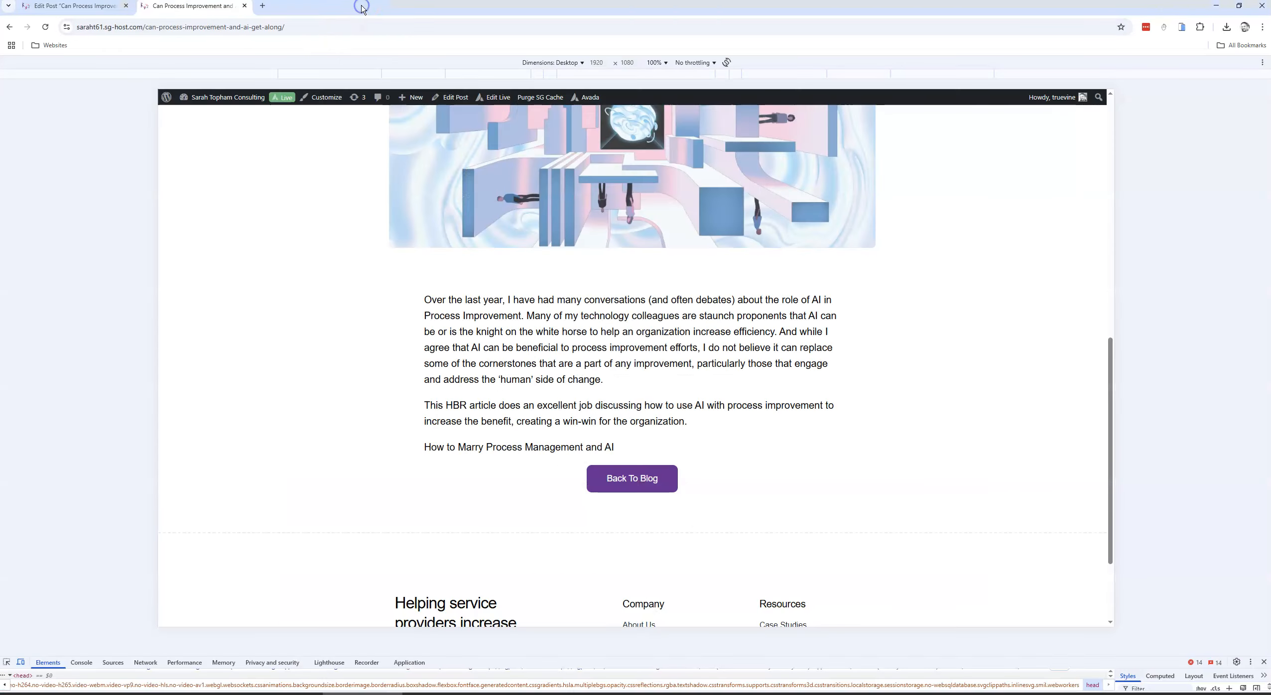
{"action": "left_click", "coordinate": [69, 9]}
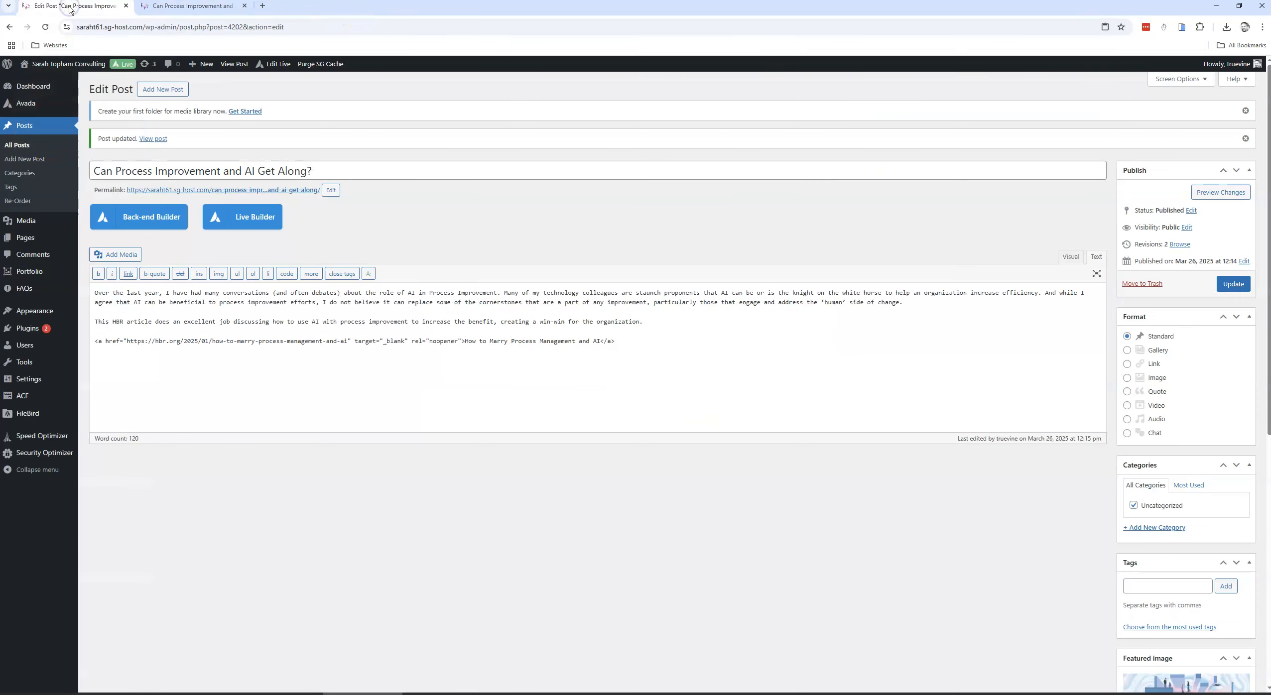
Create a new post and title it "What's in a Huddle?".
{"action": "left_click", "coordinate": [152, 92]}
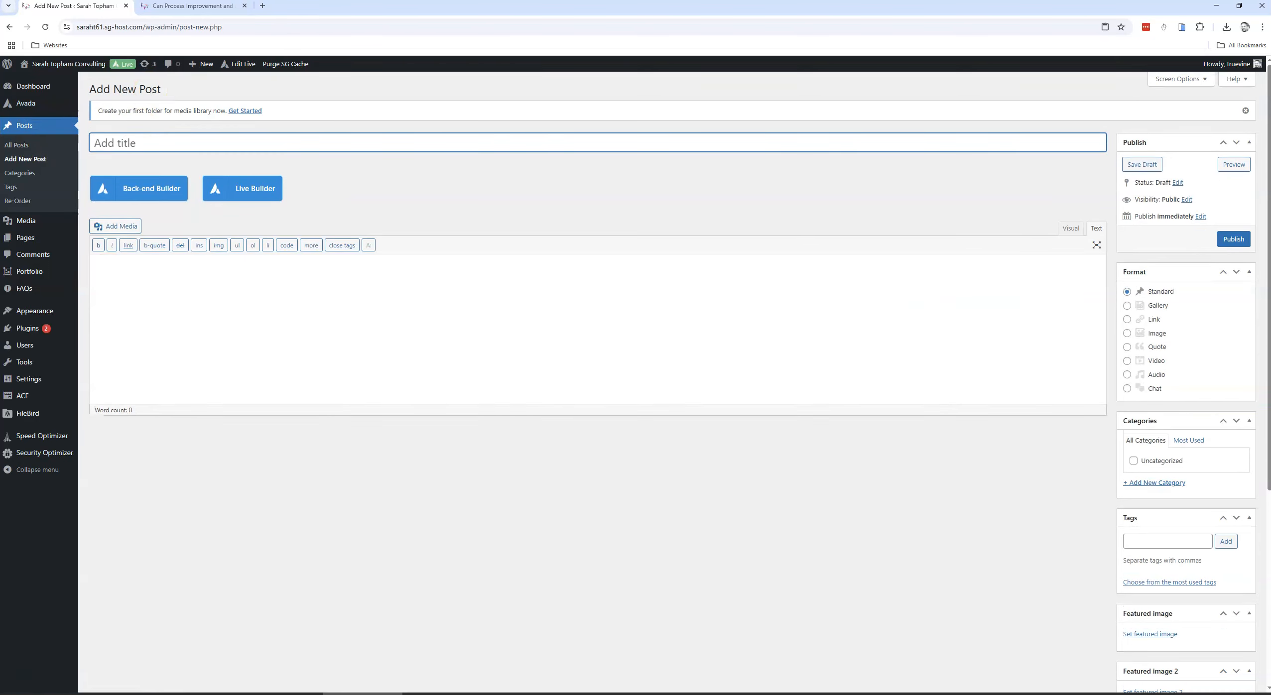
{"action": "left_click", "coordinate": [127, 142]}
{"action": "type", "text": "What’s in a Huddle?"}
{"action": "left_click", "coordinate": [135, 141]}
Copy the article body starting "Designing an Enterprise Strategy is not easy" from its source and paste it into the post's HTML source.
{"action": "left_click", "coordinate": [63, 662]}
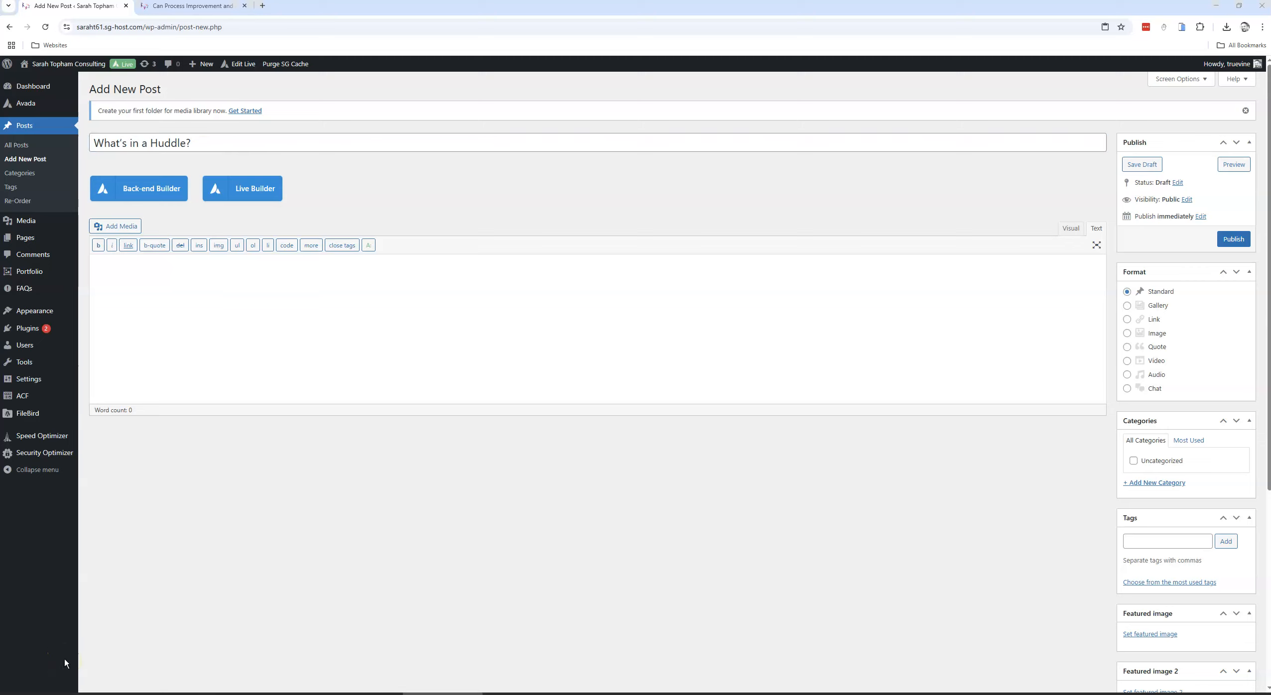
{"action": "left_click", "coordinate": [140, 498]}
{"action": "left_click", "coordinate": [1069, 233]}
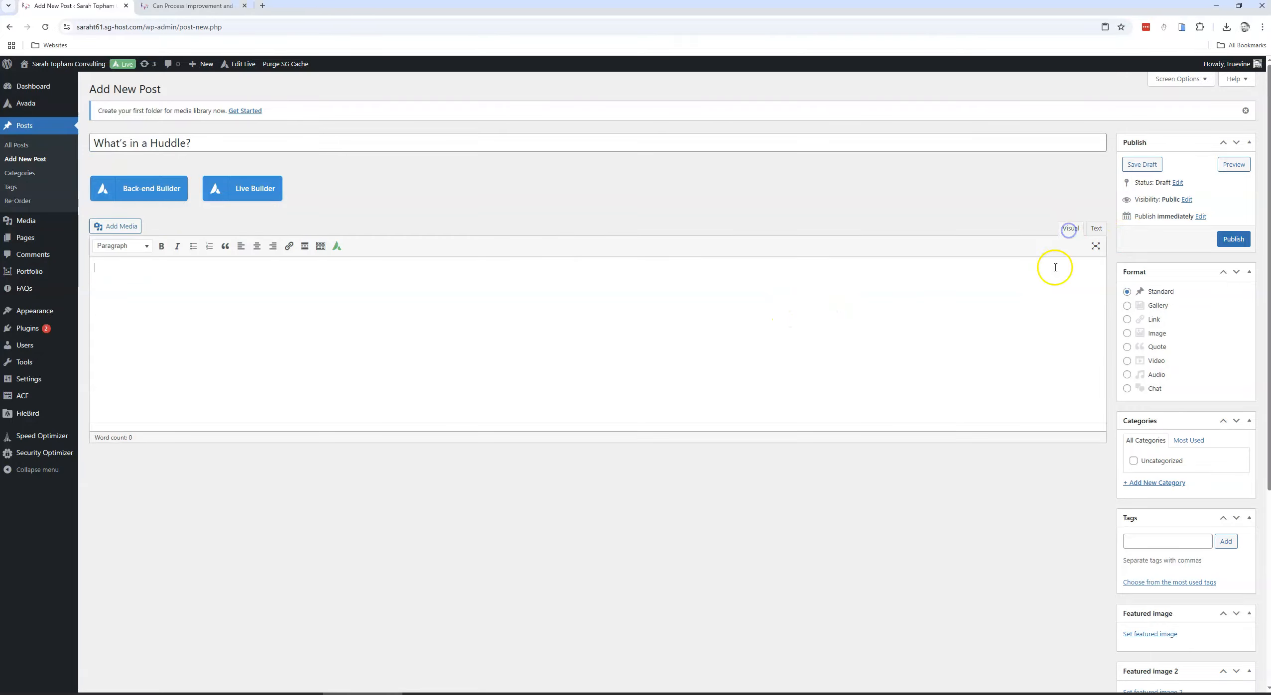
{"action": "left_click", "coordinate": [1098, 230]}
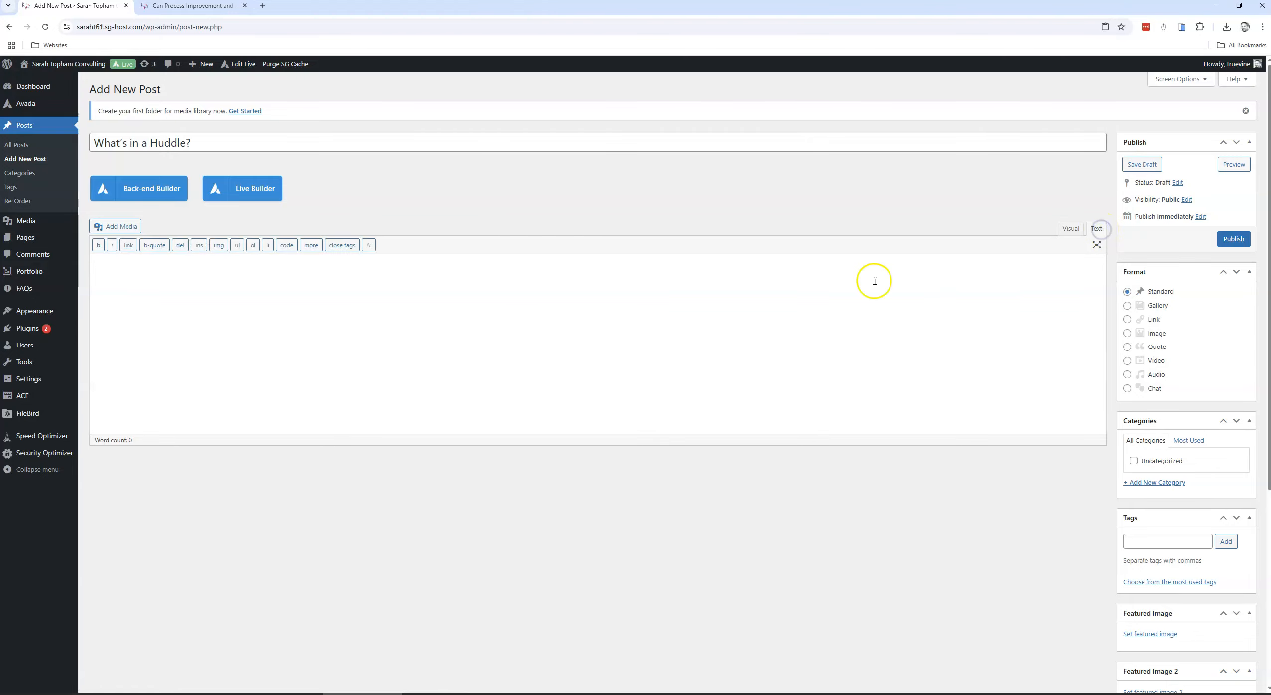
{"action": "type", "text": "Designing an Enterprise Strategy is not easy. It takes thought, effort, lots of communication and significant commitment. Once defined, there can often be a ‘handoff’ to the workforce, essentially sharing the strategy with sentiments reminiscent of Star Trek: The Next Generation – \"Make it so, Number One\". While this can work here on earth, committing the time to implement effective structures and frameworks will ensure communication is maintained, problems are identified and solved early and ultimately, strategic goals can be achieved. The standard framework go-to is a Daily Huddle and yes, they can be highly effective. However, like other tools and methods that appear simple, implementing Daily Huddles requires intention and a shared understanding of the purpose and benefit.  The book, Daily Management to Execute Strategy, is an excellent guide to help your organization bring your Enterprise Strategy to life and realize the expected gains. It is not a difficult read, is laden with visuals and provides templates to get you started. We all wish we had a Number One who could just ‘make it happen’ but alas, very few of us do. You can however, use this book to get you started. May your organization Live Long and Prosper."}
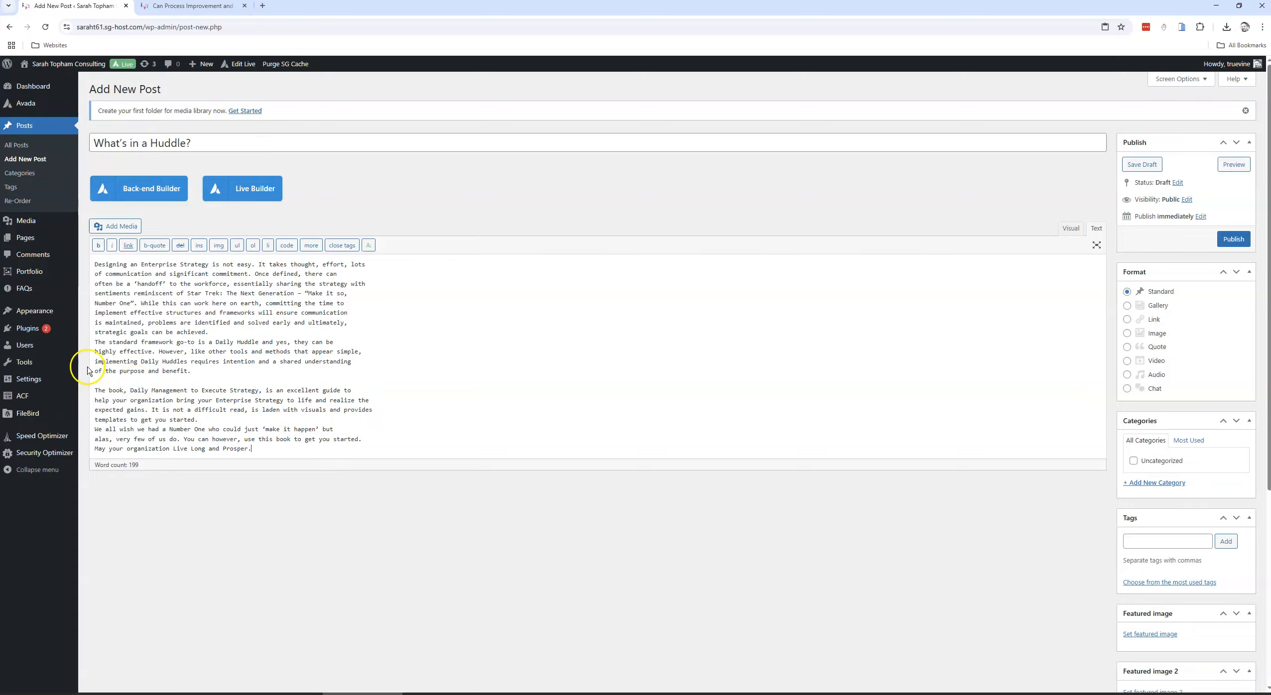
Join the broken lines of the closing "We all wish we had a Number One" paragraph and set it off with a blank line.
{"action": "left_click", "coordinate": [364, 441]}
{"action": "key", "text": "Delete"}
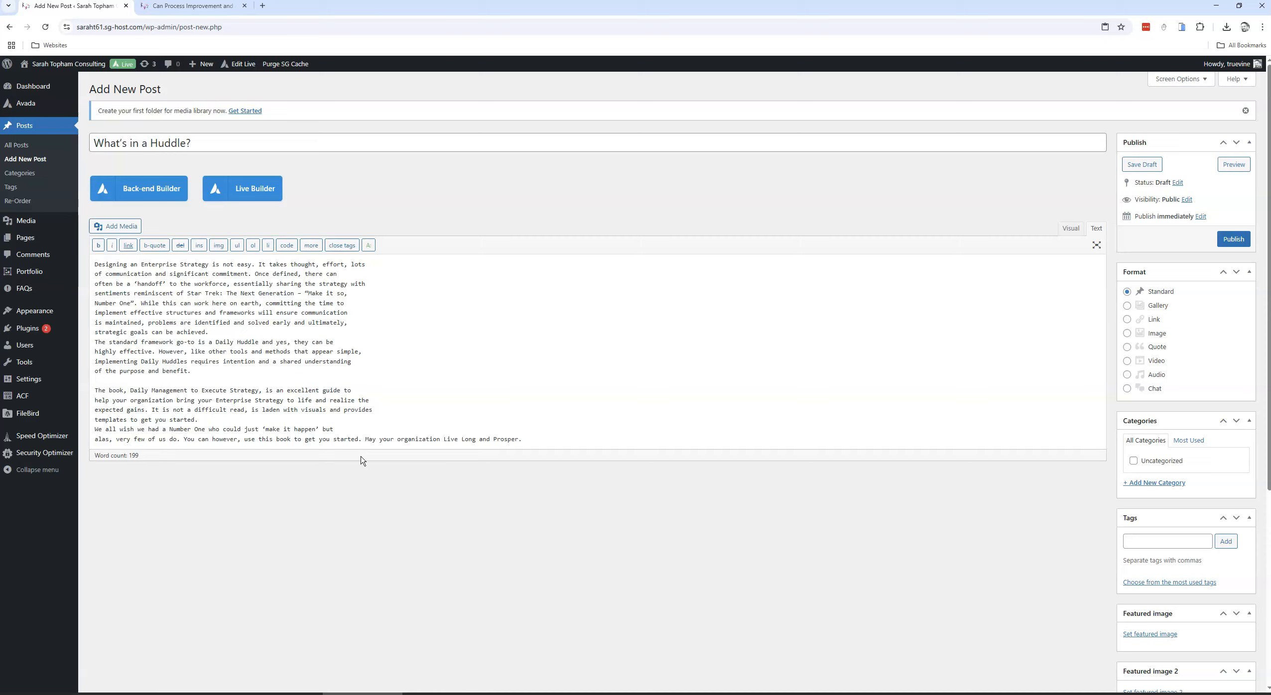
{"action": "key", "text": "Delete"}
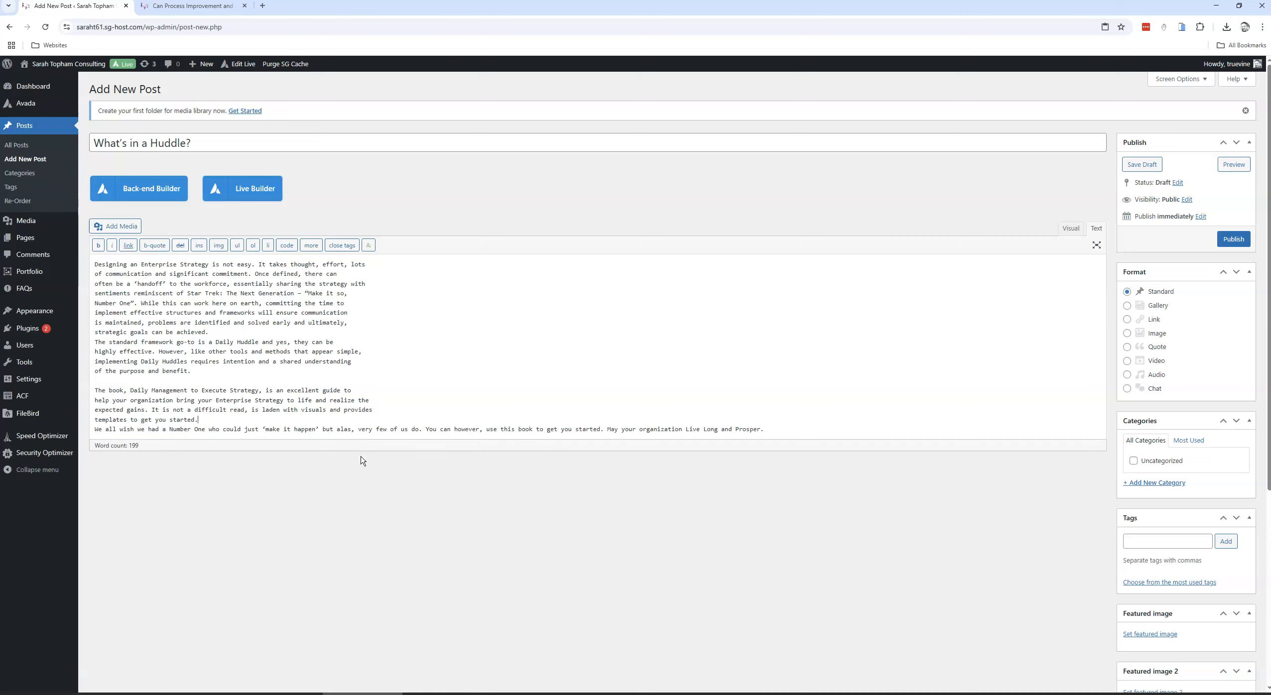
{"action": "key", "text": "Return"}
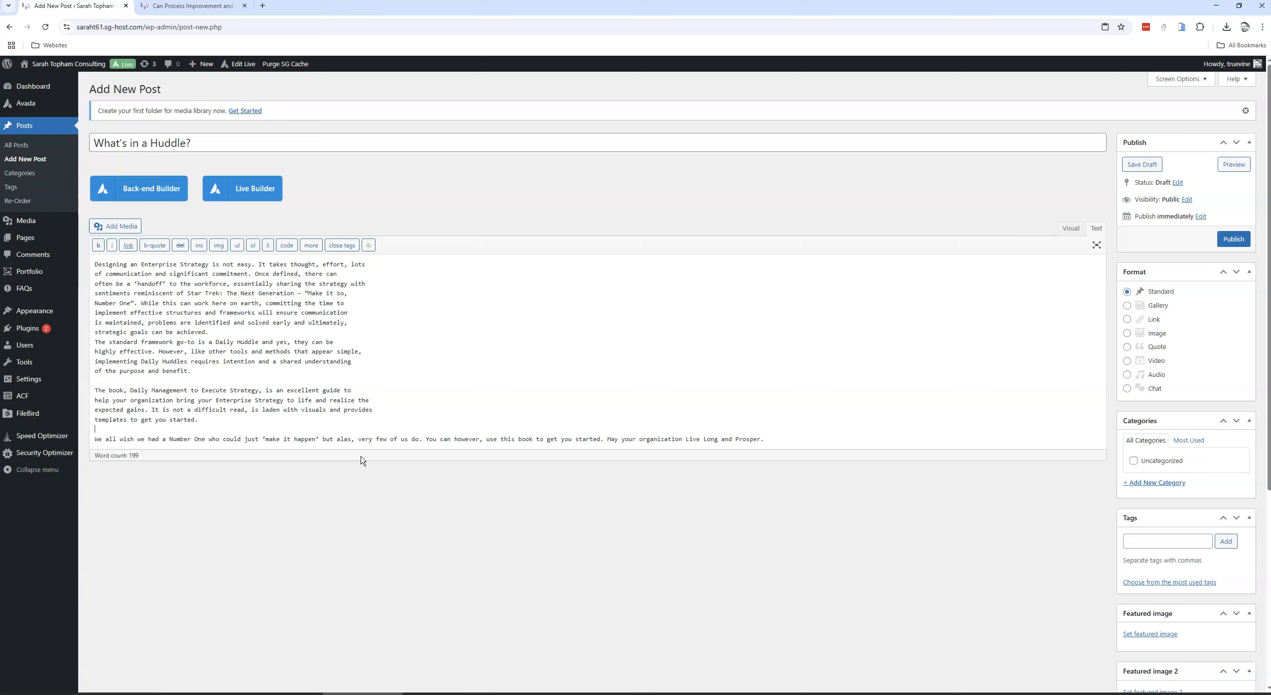
Remove the line breaks inside the paragraph beginning "The book, Daily Management to Execute Strategy".
{"action": "left_click", "coordinate": [388, 410]}
{"action": "key", "text": "Delete"}
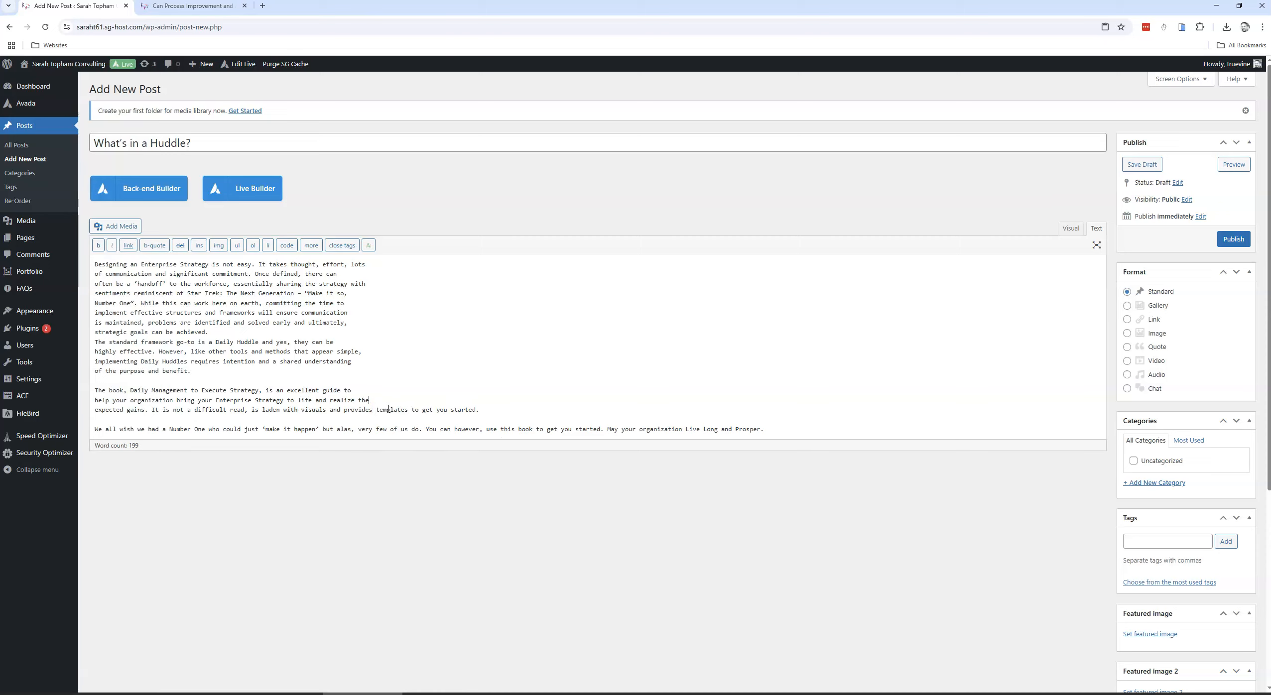
{"action": "key", "text": "Delete"}
{"action": "key", "text": "Up"}
{"action": "key", "text": "Delete"}
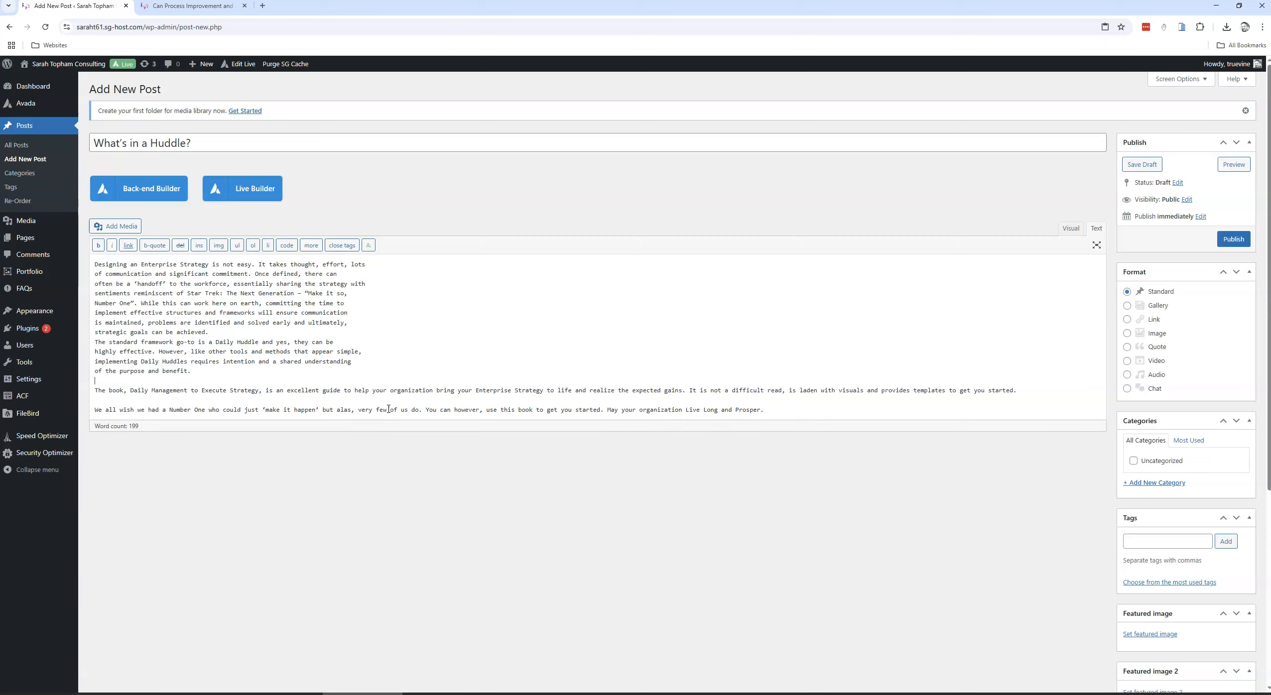
Join the lines of the "The standard framework go-to" paragraph and insert a blank line above it.
{"action": "key", "text": "Delete"}
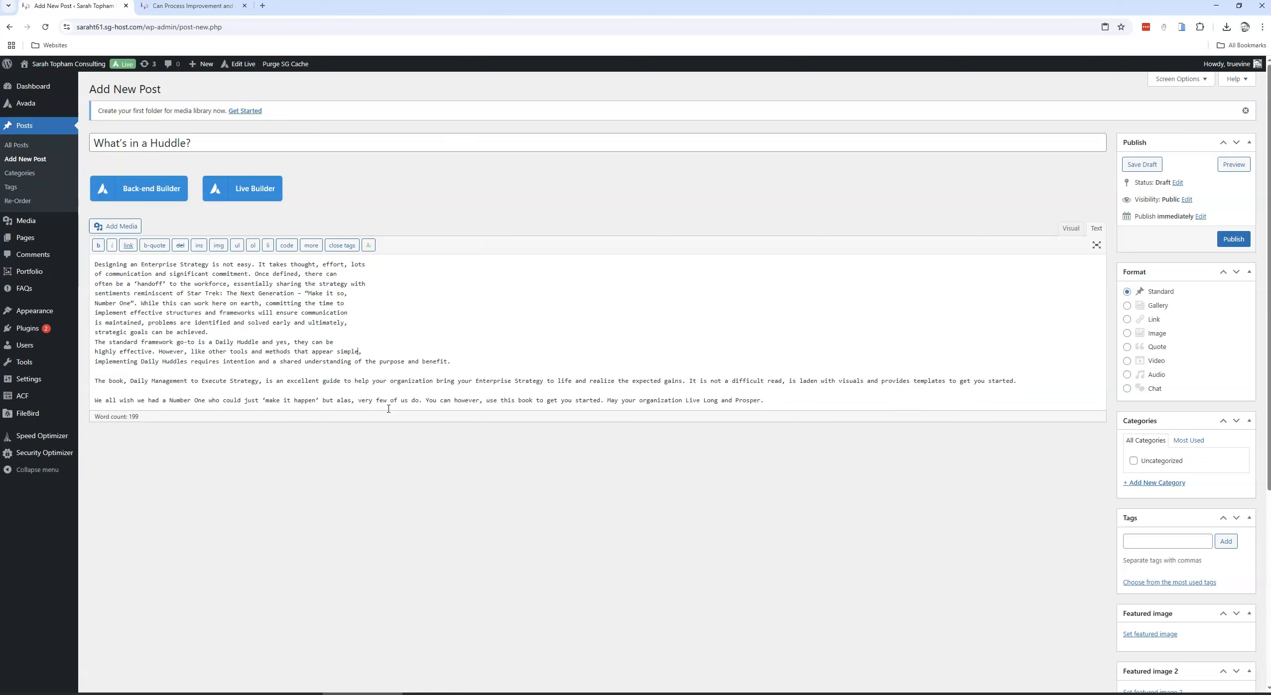
{"action": "key", "text": "Delete"}
{"action": "key", "text": "Up"}
{"action": "key", "text": "Delete"}
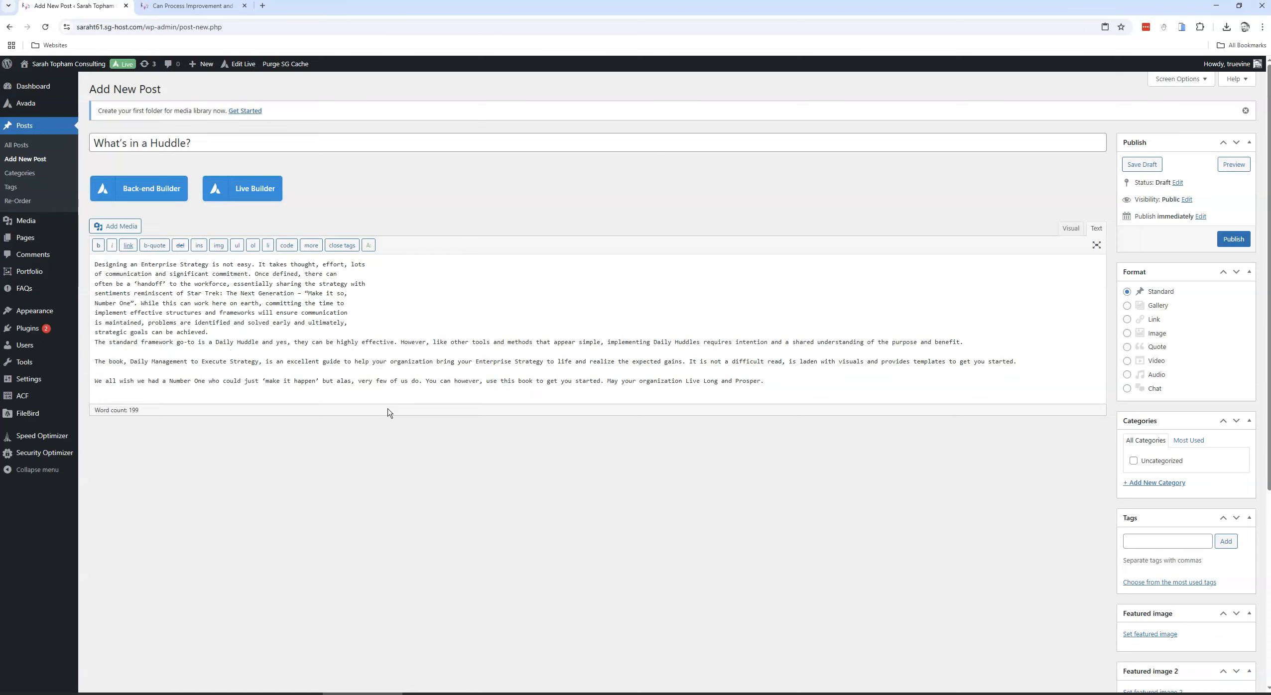
{"action": "key", "text": "Return"}
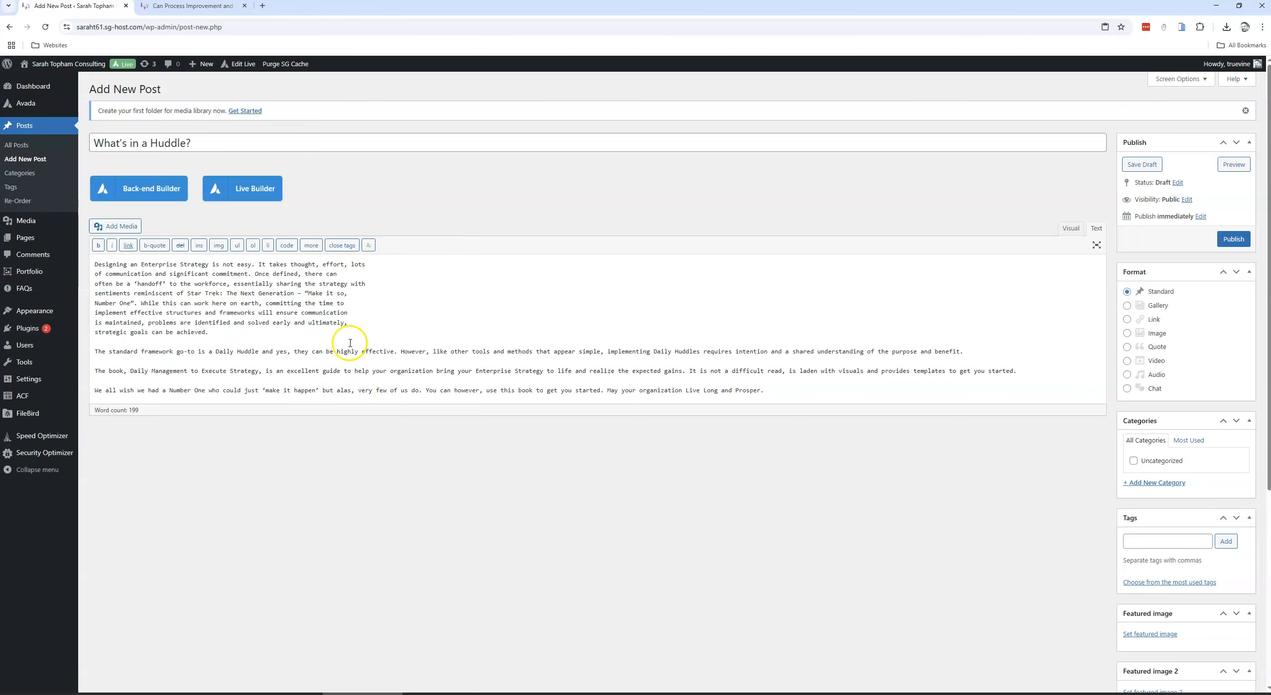
Remove all line breaks inside the opening "Designing an Enterprise Strategy" paragraph so it flows as one block.
{"action": "left_click", "coordinate": [348, 322]}
{"action": "key", "text": "Delete"}
{"action": "key", "text": "Up"}
{"action": "key", "text": "Delete"}
{"action": "key", "text": "Up"}
{"action": "key", "text": "Delete"}
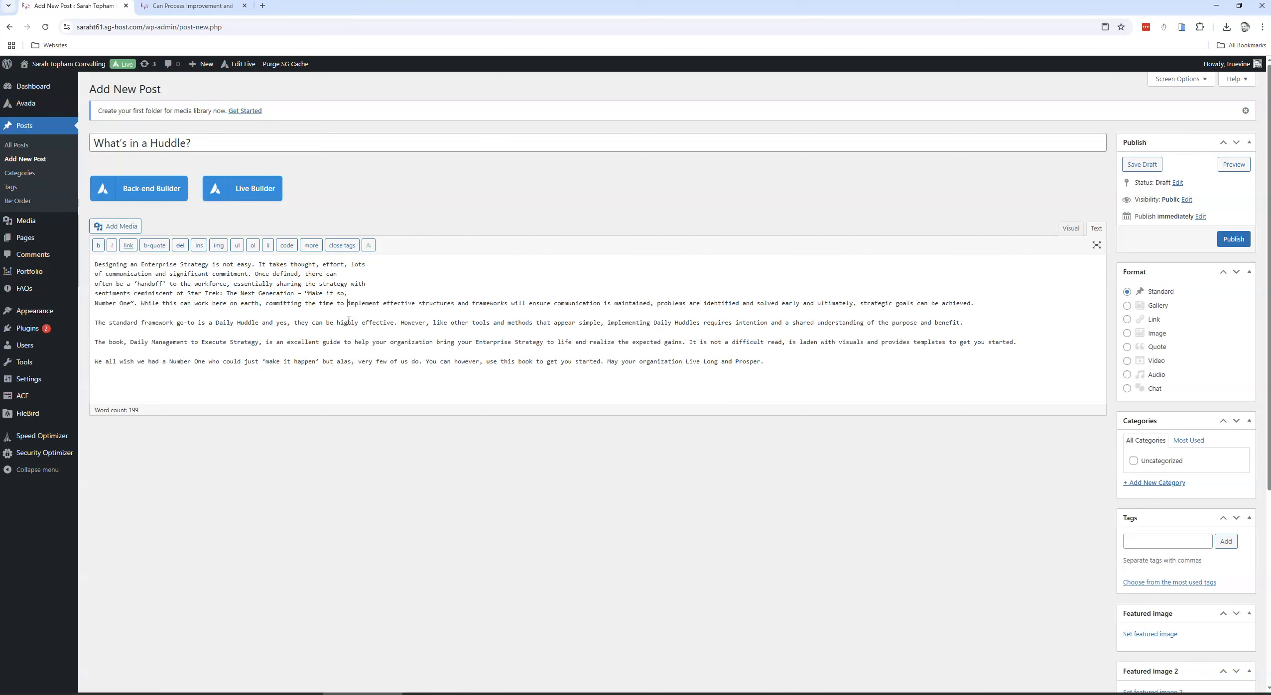
{"action": "key", "text": "Up"}
{"action": "key", "text": "Delete"}
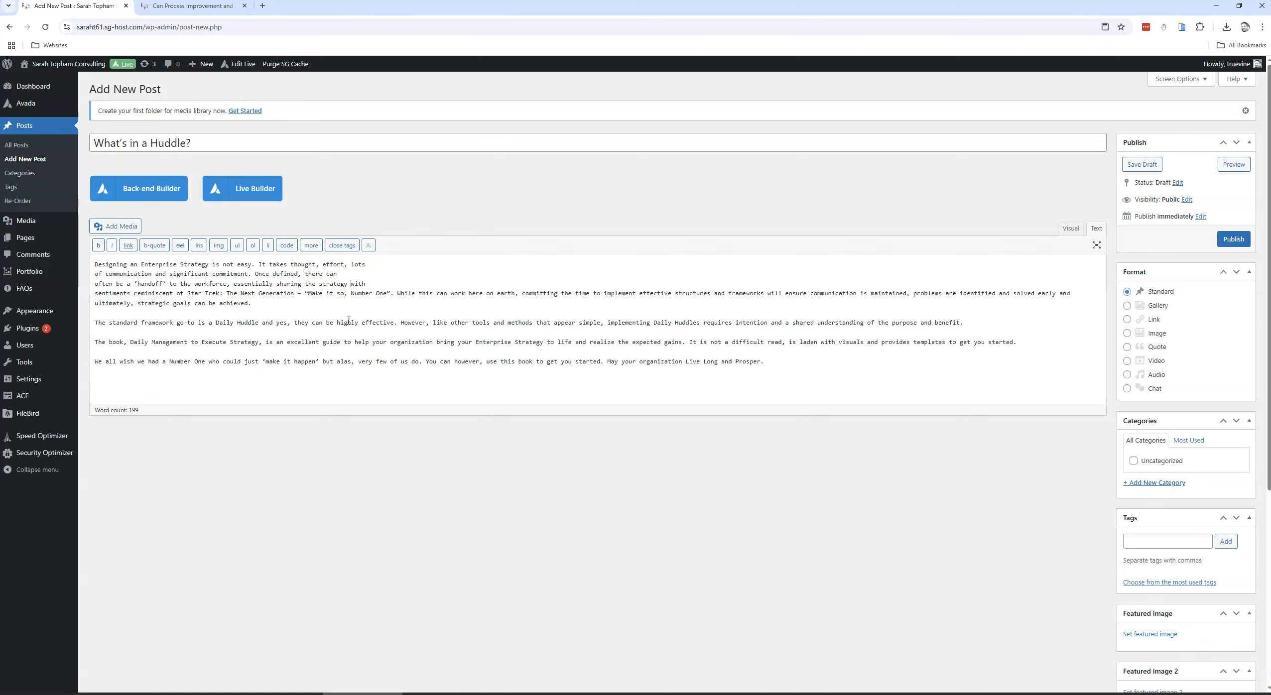
{"action": "key", "text": "Delete"}
{"action": "key", "text": "Up"}
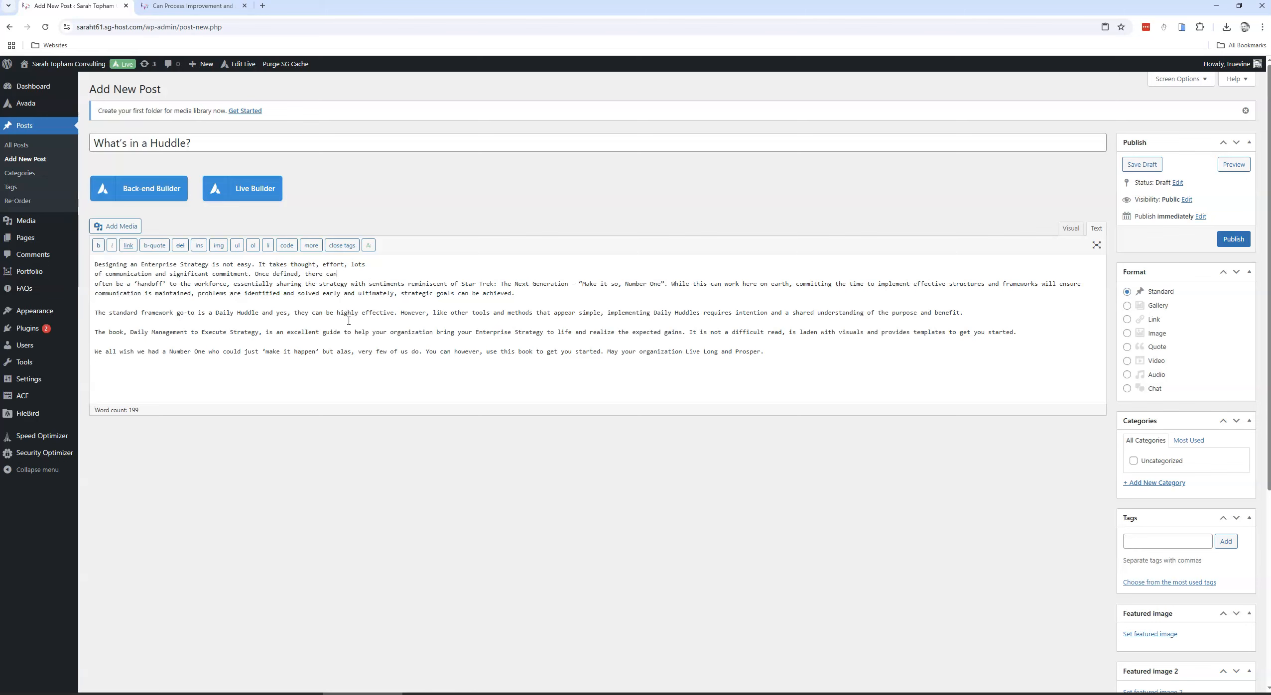
{"action": "key", "text": "Delete"}
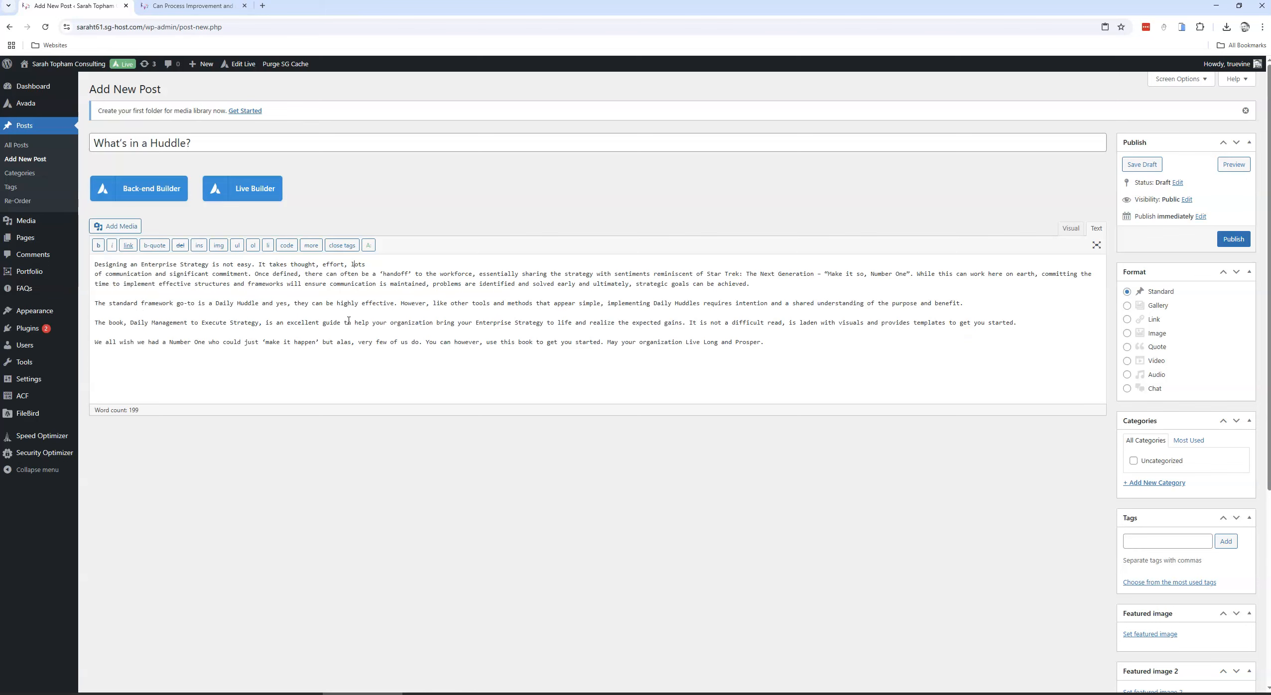
{"action": "key", "text": "Delete"}
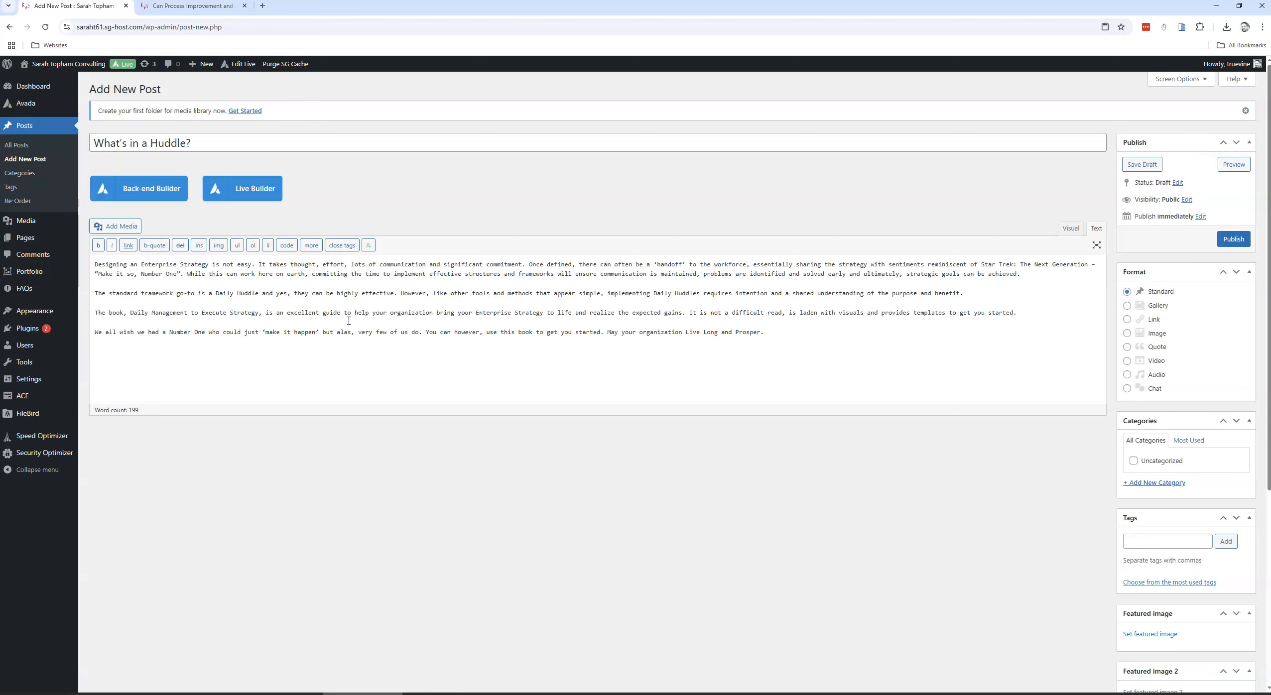
Link the book title "Daily Management to Execute Strategy" in the third paragraph to the book's lean.org page.
{"action": "left_click", "coordinate": [318, 313]}
{"action": "left_click", "coordinate": [283, 693]}
{"action": "left_click", "coordinate": [33, 676]}
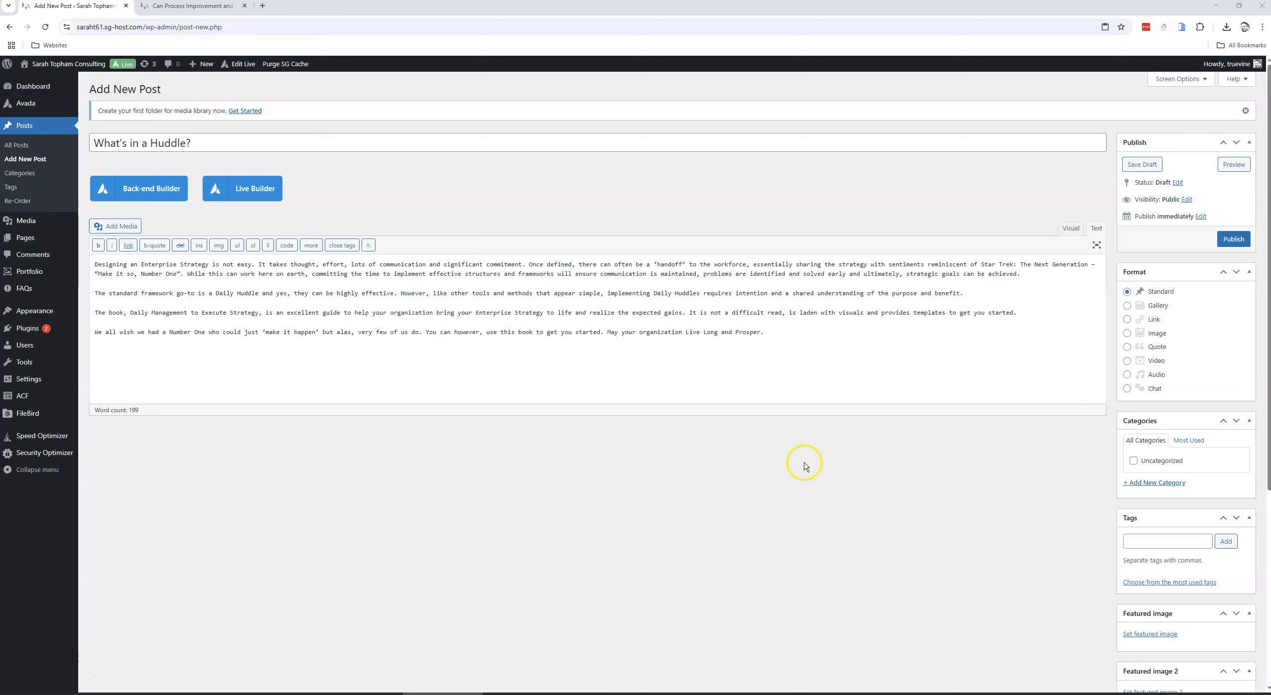
{"action": "left_click", "coordinate": [1071, 229]}
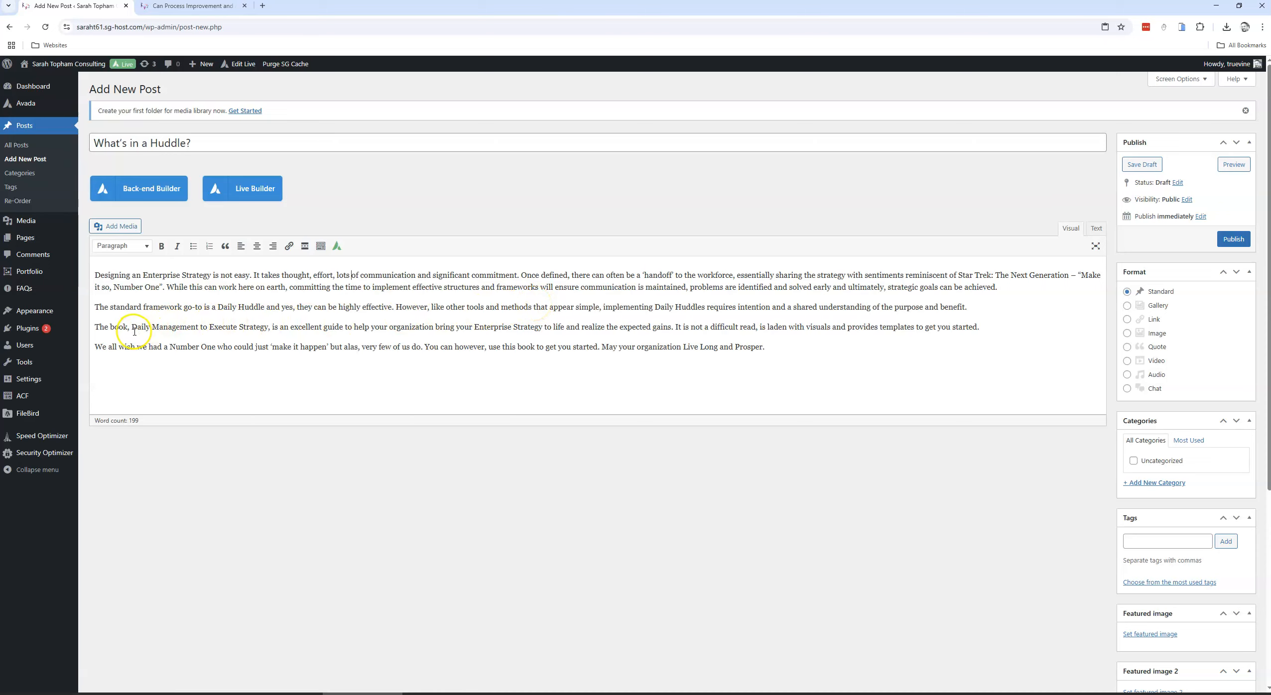
{"action": "left_click_drag", "start_coordinate": [137, 328], "coordinate": [268, 328]}
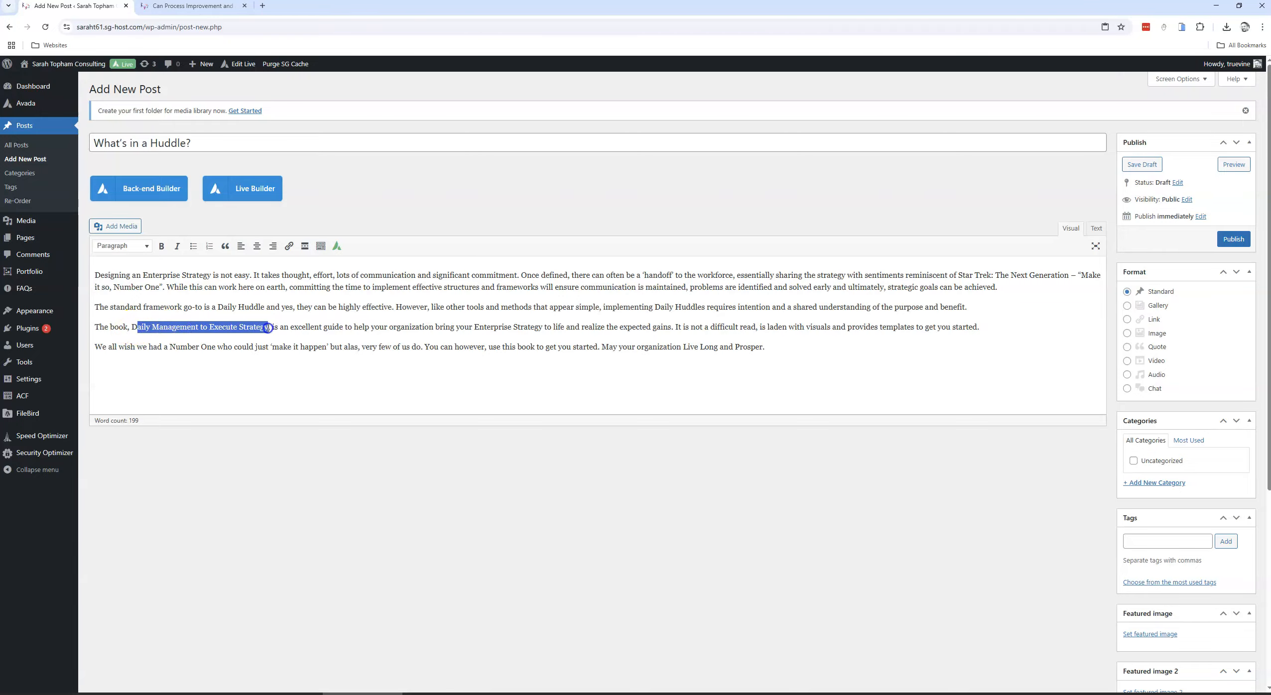
{"action": "left_click_drag", "start_coordinate": [132, 328], "coordinate": [268, 328]}
{"action": "left_click", "coordinate": [290, 247]}
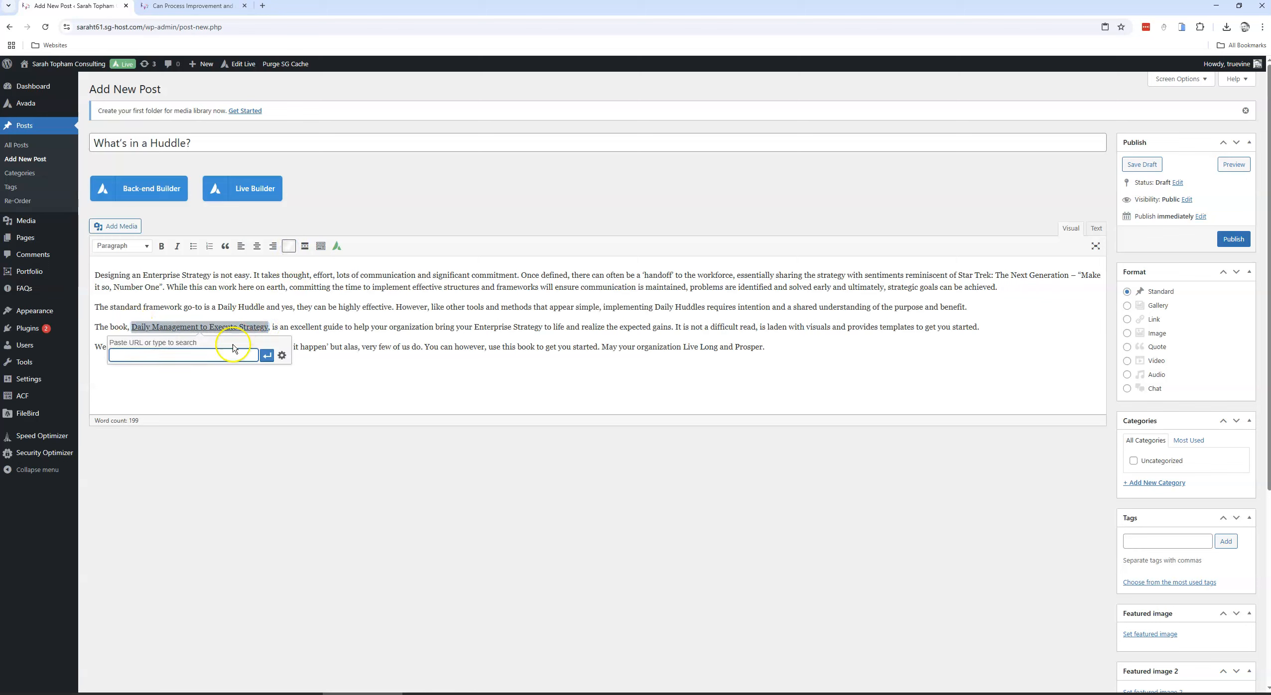
{"action": "key", "text": "ctrl+v"}
{"action": "key", "text": "Return"}
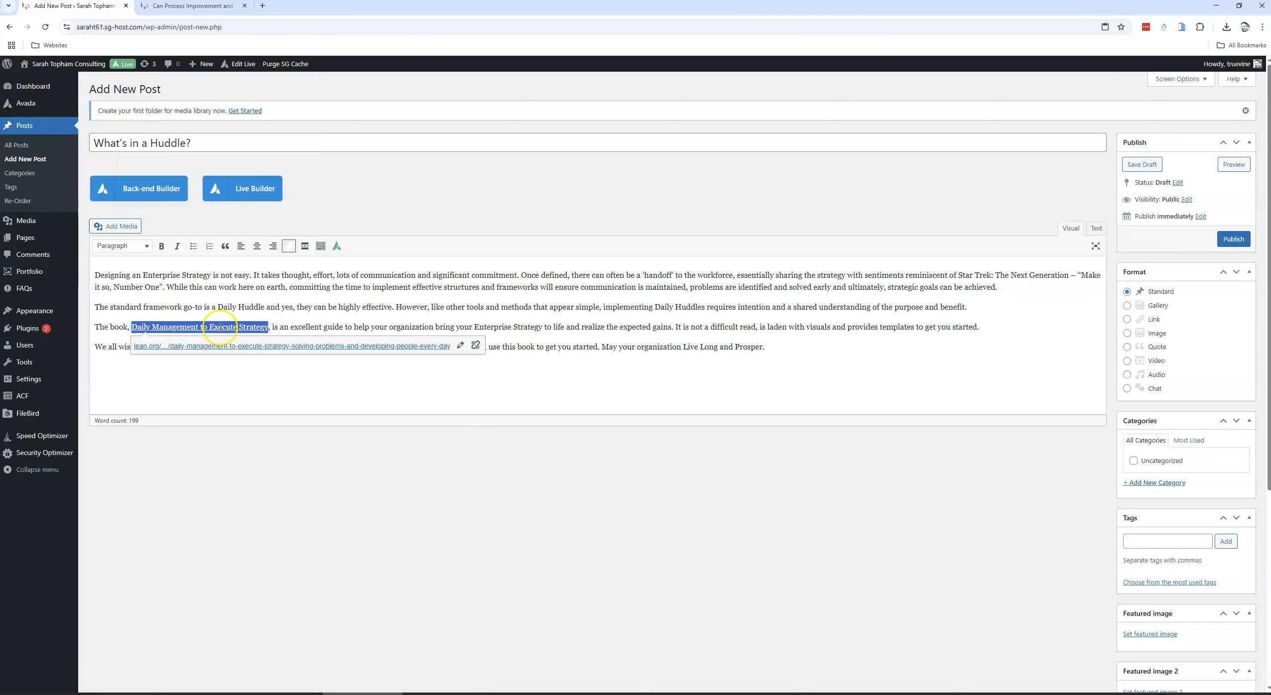
{"action": "mouse_move", "coordinate": [28, 379]}
{"action": "key", "text": "alt+Tab"}
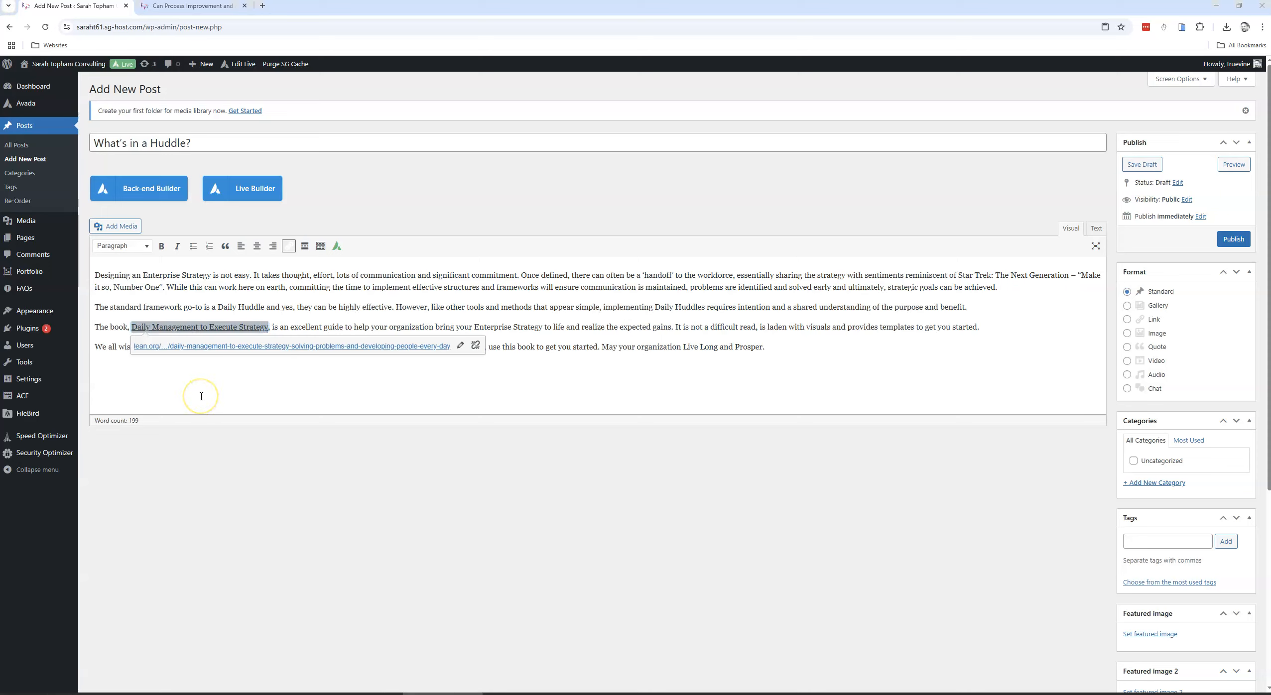
{"action": "left_click", "coordinate": [201, 396]}
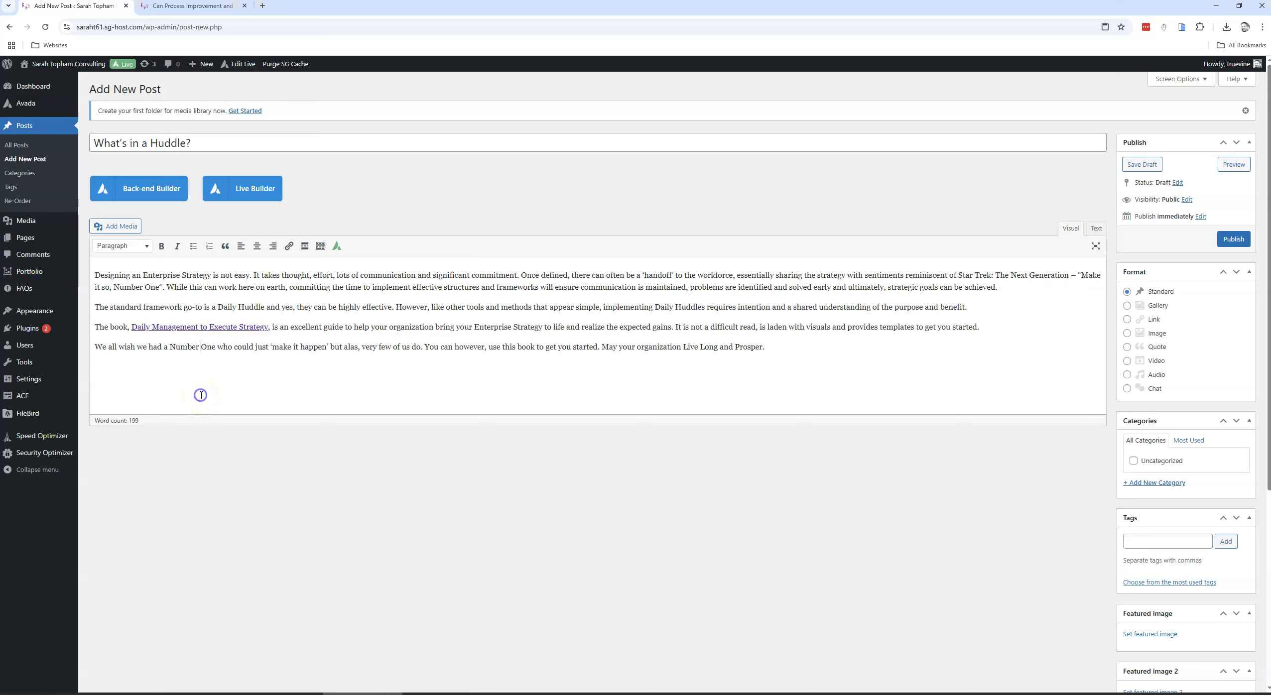
Link the words "this book" in the last paragraph to the same lean.org book page.
{"action": "left_click", "coordinate": [503, 347]}
{"action": "left_click_drag", "start_coordinate": [502, 347], "coordinate": [534, 351]}
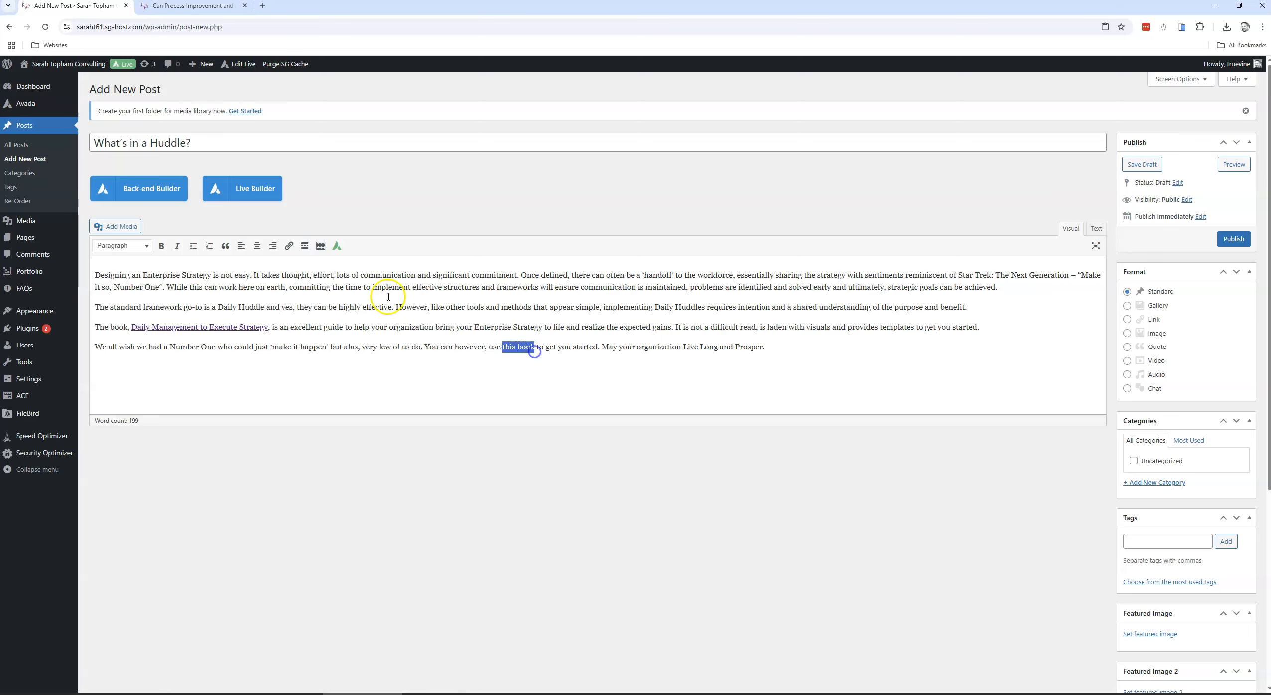
{"action": "left_click", "coordinate": [288, 246]}
{"action": "key", "text": "ctrl+v"}
{"action": "key", "text": "Return"}
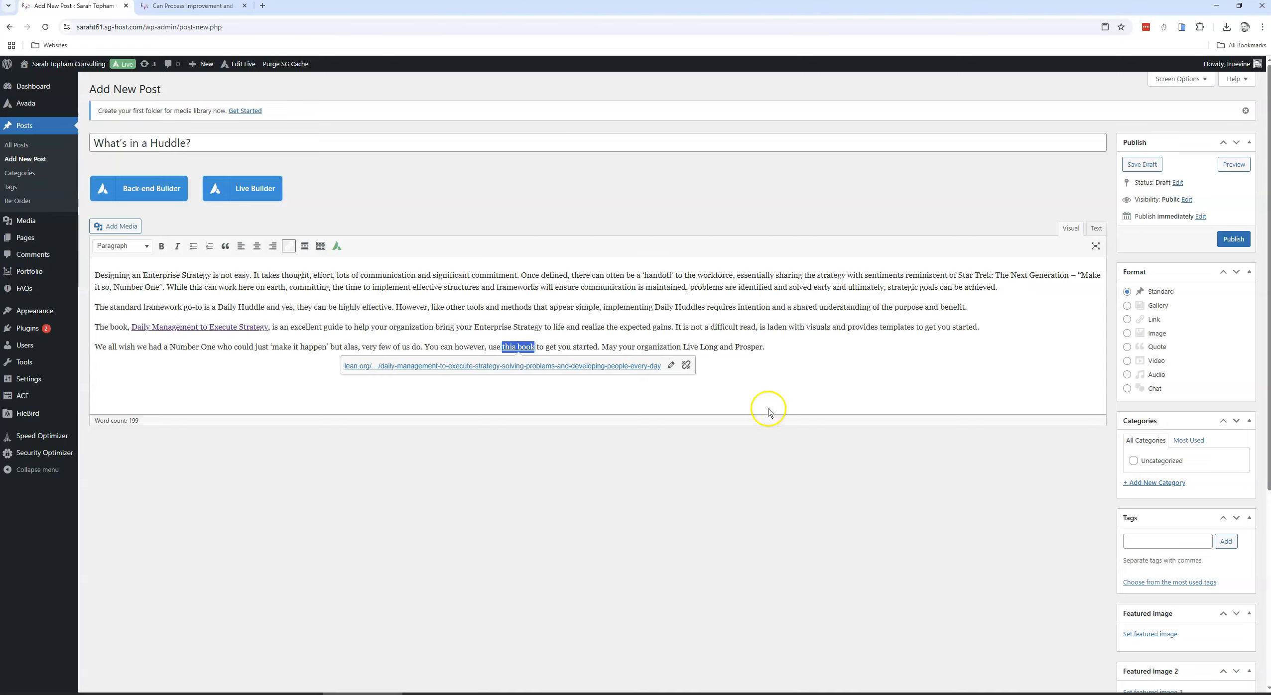
{"action": "left_click", "coordinate": [774, 341]}
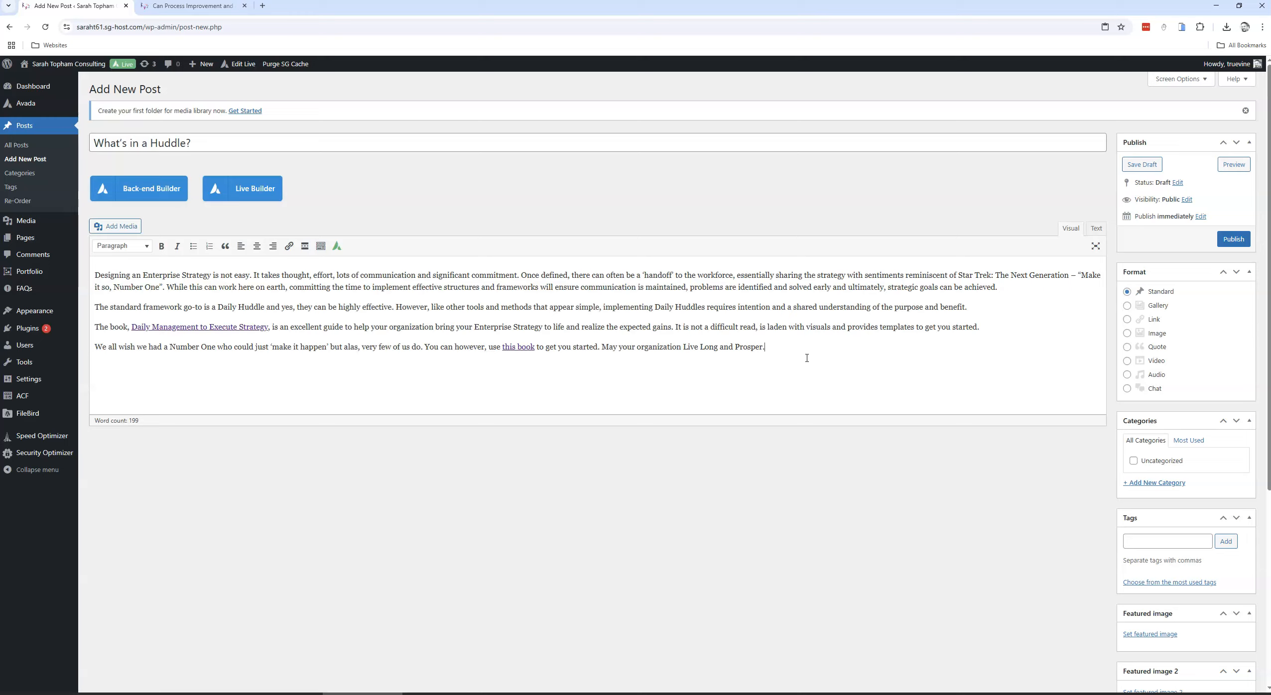
{"action": "left_click", "coordinate": [851, 355]}
Upload the "Daily Management to Execute Strategy" cover image as the post's featured image and publish the post.
{"action": "left_click", "coordinate": [260, 428]}
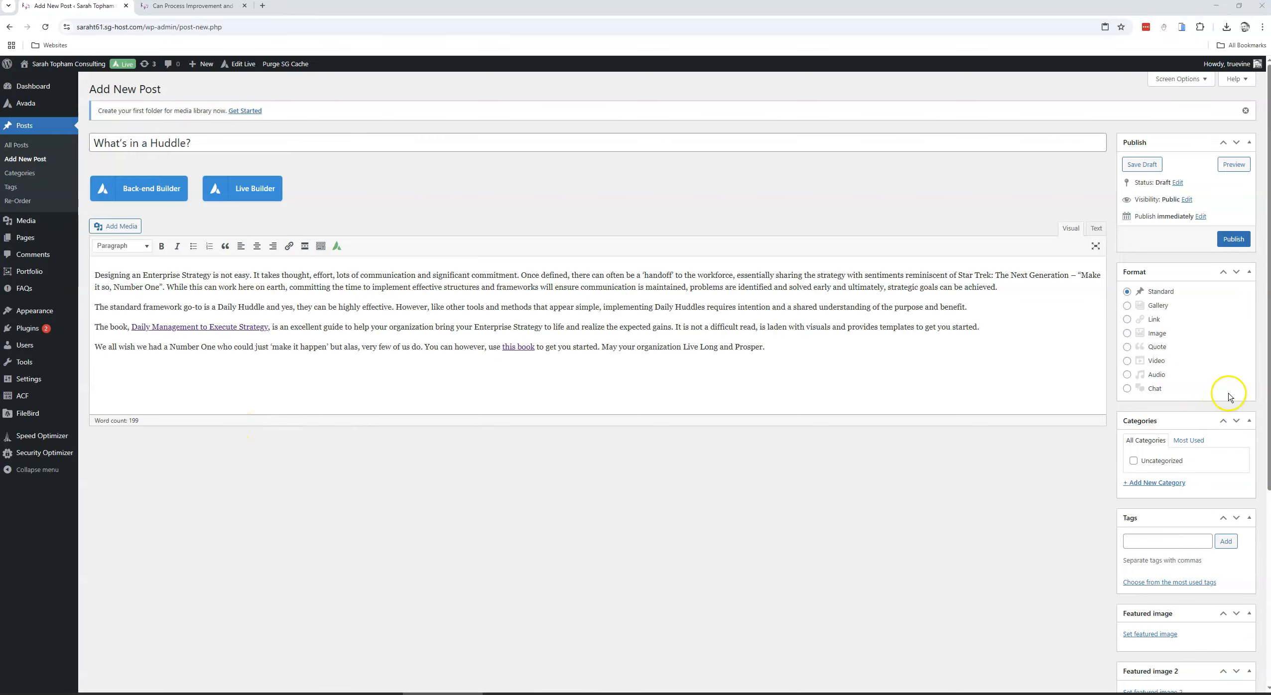
{"action": "left_click_drag", "start_coordinate": [1268, 408], "coordinate": [1269, 495]}
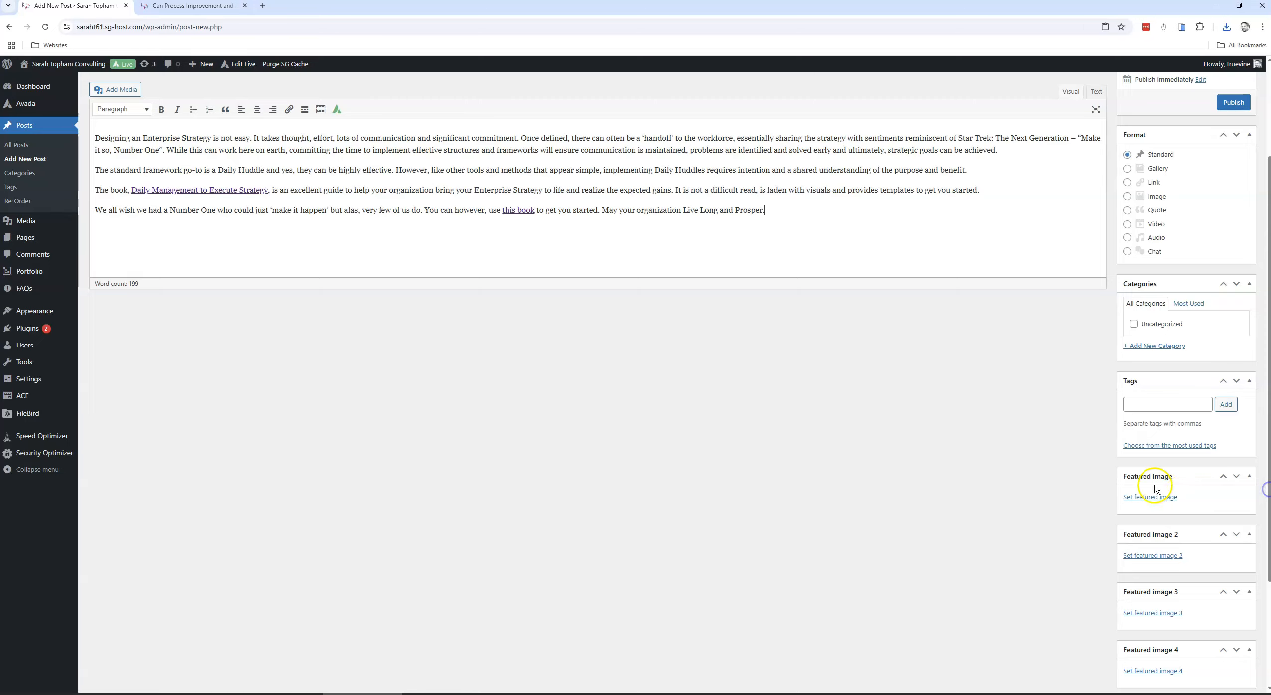
{"action": "left_click", "coordinate": [1144, 498]}
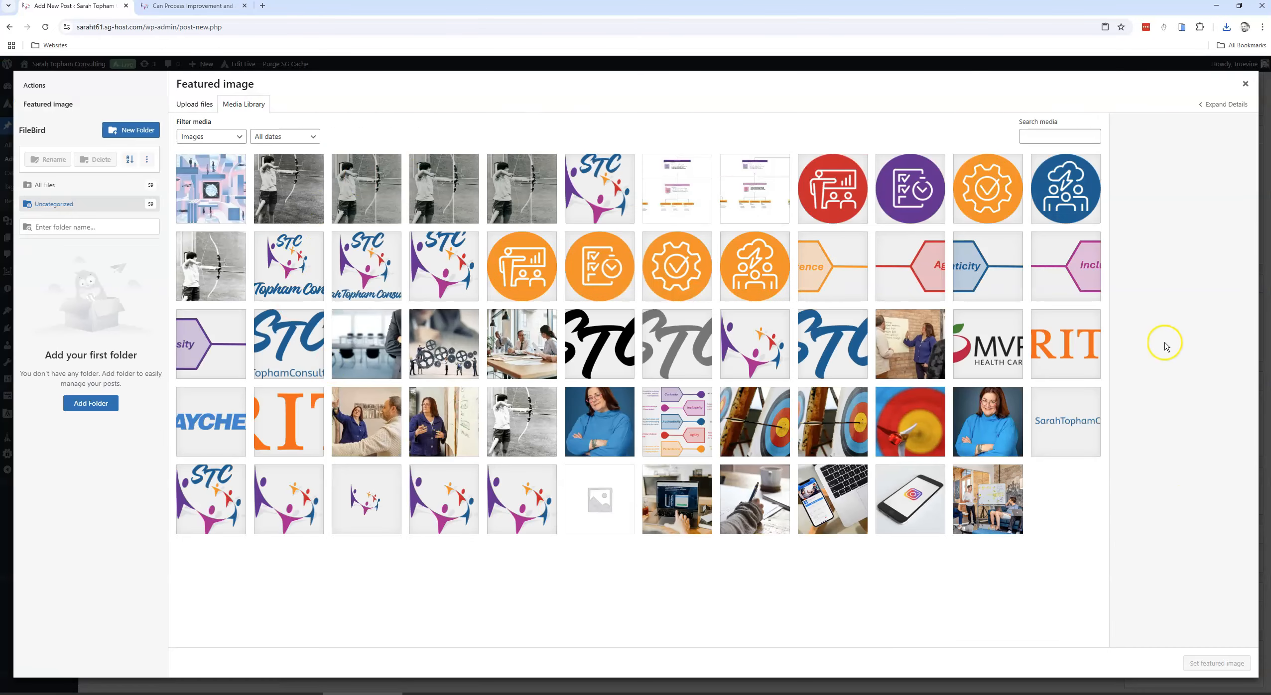
{"action": "left_click", "coordinate": [195, 104]}
{"action": "left_click", "coordinate": [727, 333]}
{"action": "double_click", "coordinate": [505, 77]}
{"action": "left_click", "coordinate": [1217, 663]}
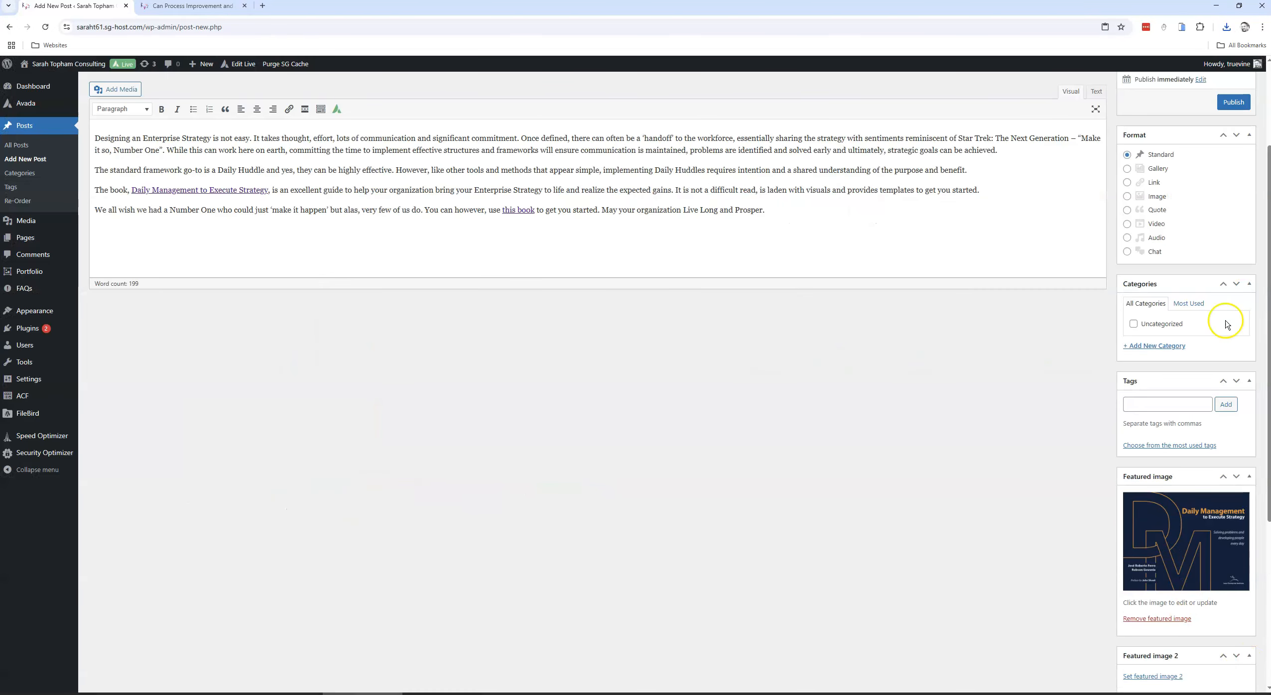
{"action": "scroll", "coordinate": [1214, 324], "scroll_direction": "up", "scroll_amount": 3}
{"action": "left_click", "coordinate": [1233, 240]}
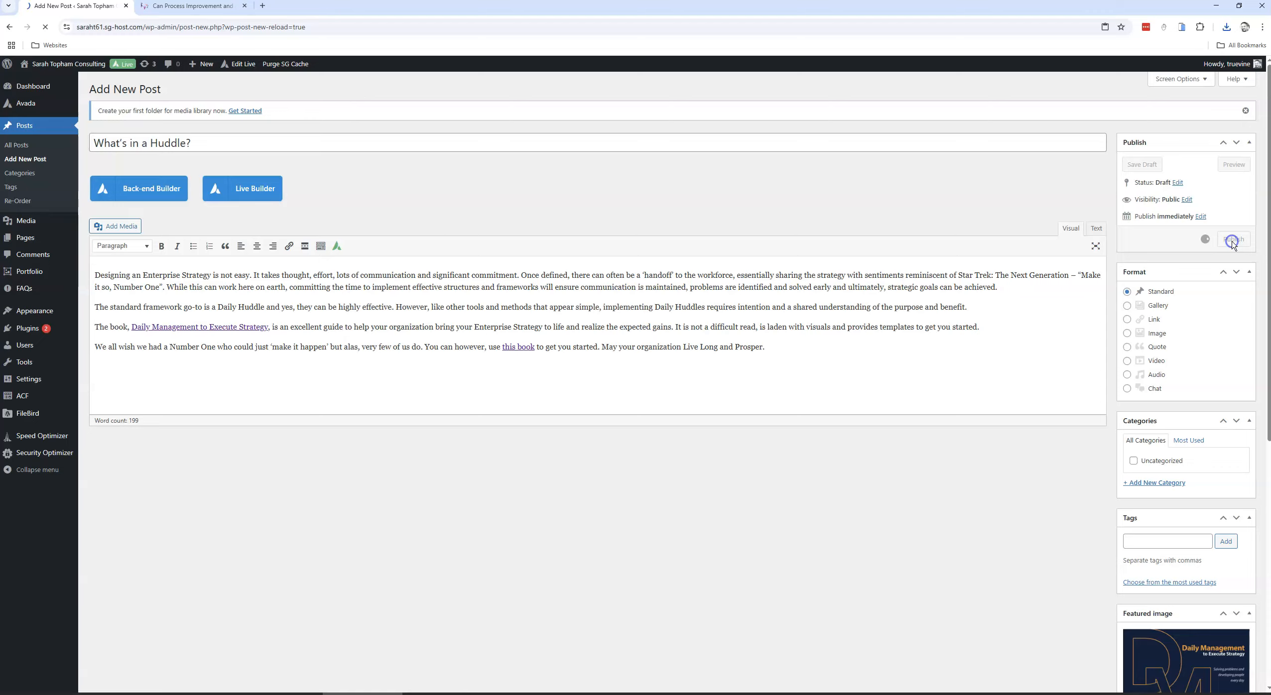